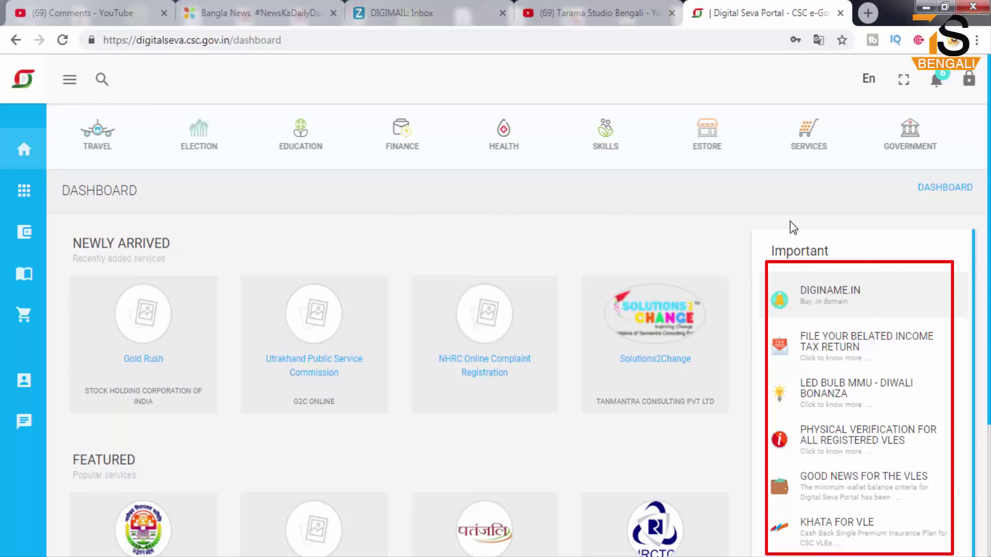
{"action": "mouse_move", "coordinate": [53, 105]}
{"action": "left_mouse_down"}
{"action": "mouse_move", "coordinate": [199, 158]}
{"action": "mouse_move", "coordinate": [640, 171]}
{"action": "mouse_move", "coordinate": [923, 160]}
{"action": "mouse_move", "coordinate": [977, 174]}
{"action": "left_mouse_up"}
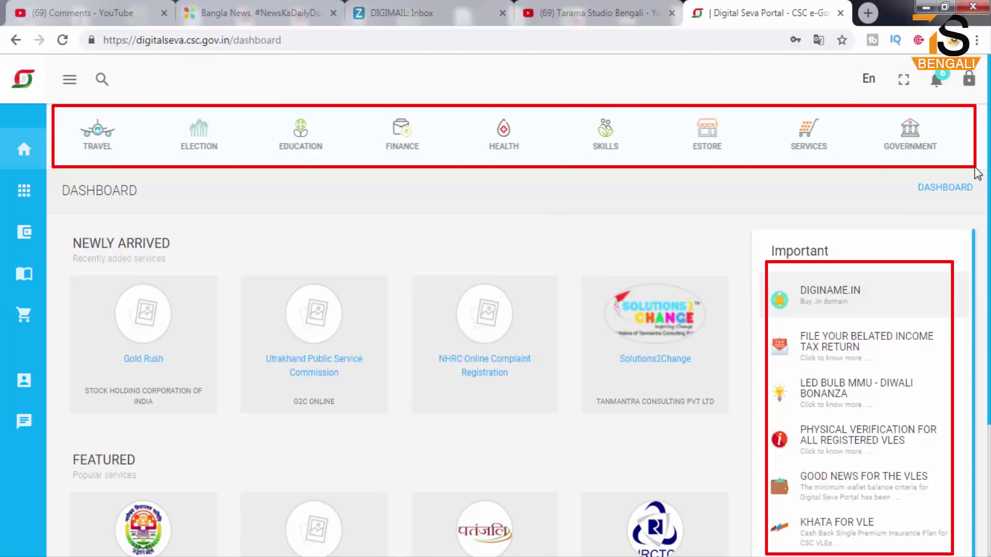
{"action": "left_click_drag", "start_coordinate": [67, 108], "coordinate": [122, 155]}
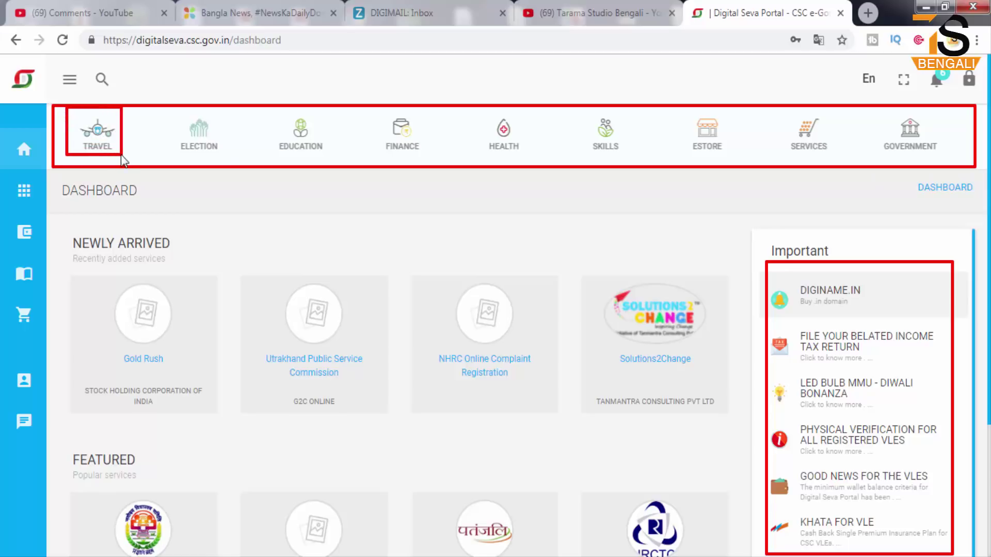
{"action": "left_click_drag", "start_coordinate": [167, 108], "coordinate": [226, 159]}
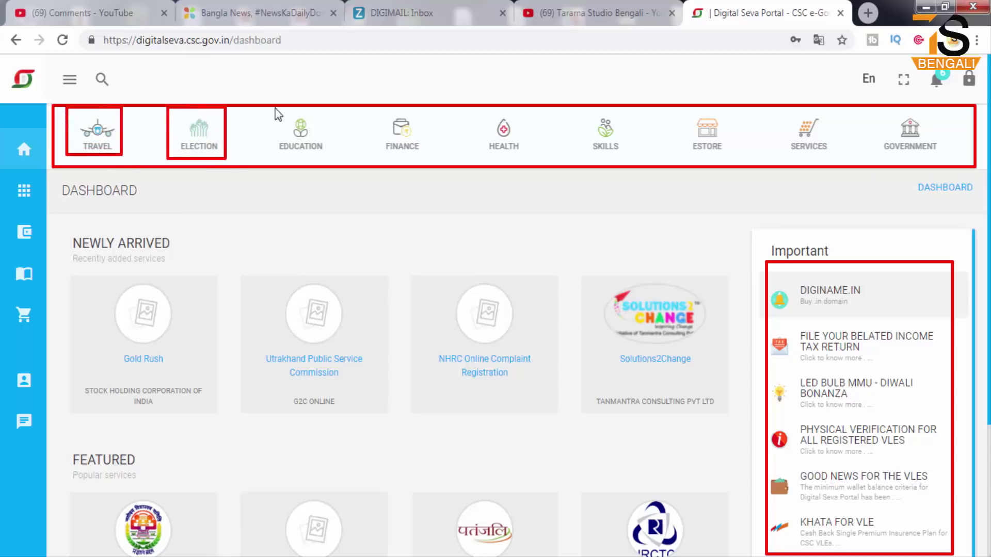
{"action": "mouse_move", "coordinate": [274, 106]}
{"action": "left_mouse_down"}
{"action": "mouse_move", "coordinate": [289, 133]}
{"action": "mouse_move", "coordinate": [338, 160]}
{"action": "left_mouse_up"}
{"action": "left_click_drag", "start_coordinate": [375, 109], "coordinate": [433, 161]}
{"action": "left_click_drag", "start_coordinate": [472, 102], "coordinate": [539, 161]}
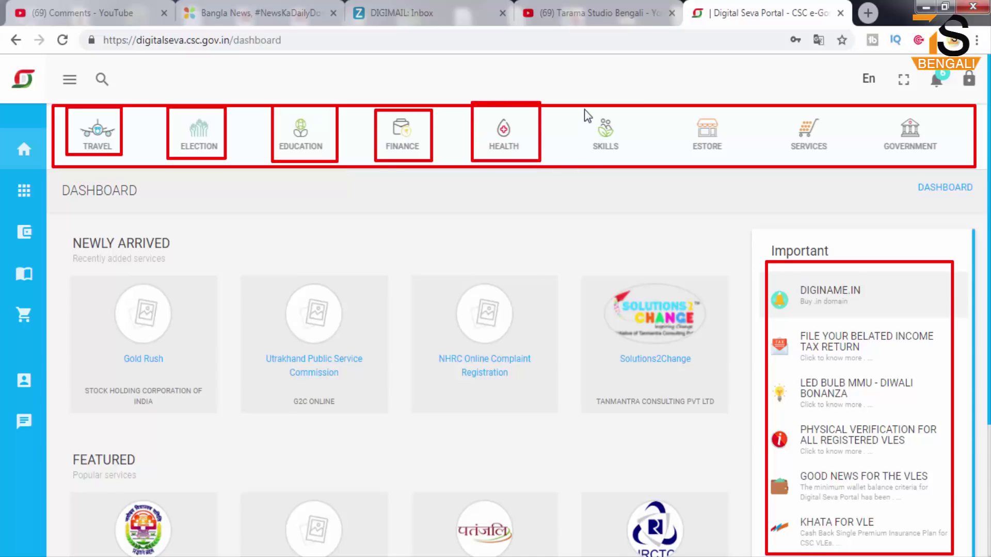
{"action": "left_click_drag", "start_coordinate": [583, 108], "coordinate": [628, 161]}
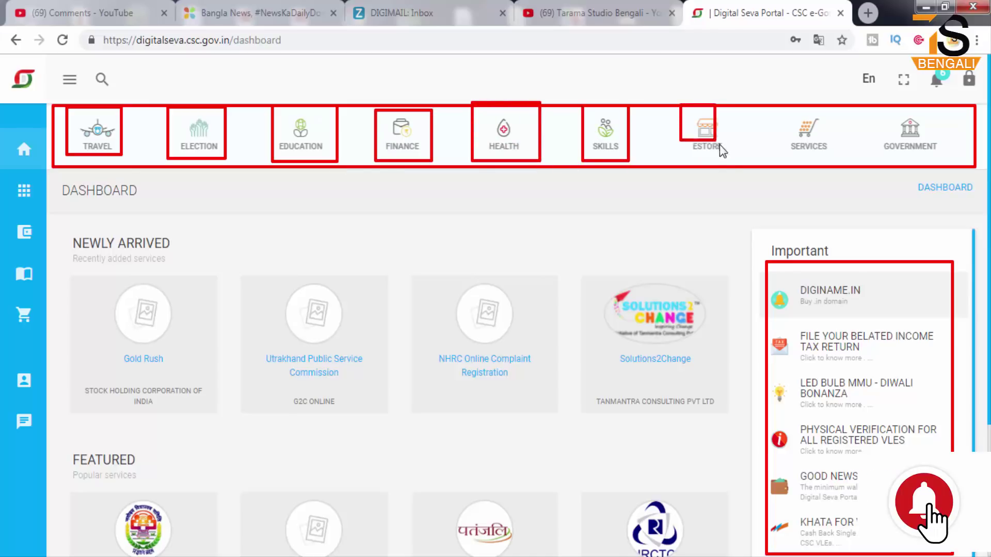
{"action": "left_click_drag", "start_coordinate": [720, 144], "coordinate": [733, 161]}
{"action": "left_click_drag", "start_coordinate": [779, 107], "coordinate": [849, 162]}
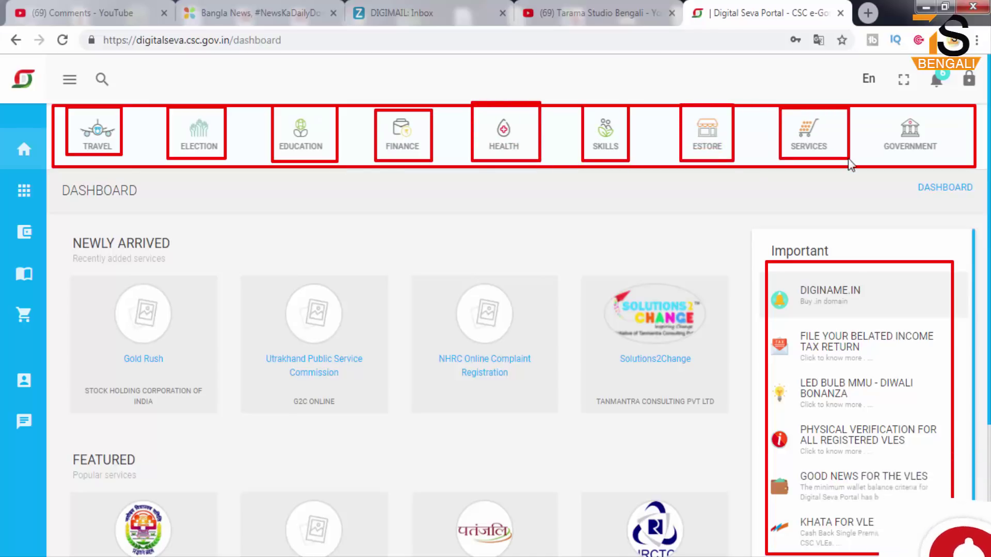
{"action": "left_click_drag", "start_coordinate": [879, 112], "coordinate": [948, 162]}
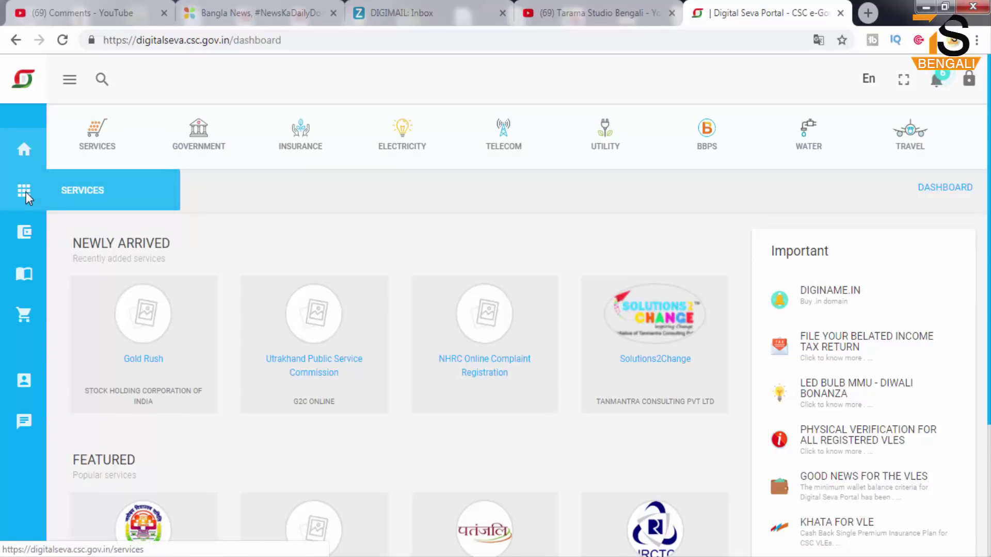
- Open the Services catalogue, highlight the Admit Card Print card, and browse the service cards
{"action": "left_click", "coordinate": [98, 194]}
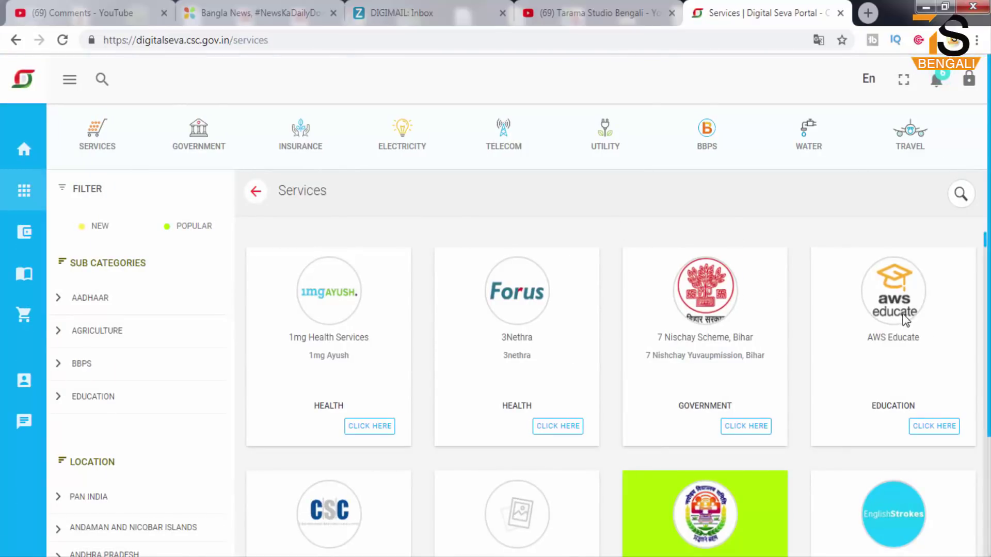
{"action": "scroll", "coordinate": [739, 334], "scroll_direction": "down", "scroll_amount": 1}
{"action": "scroll", "coordinate": [738, 329], "scroll_direction": "down", "scroll_amount": 4}
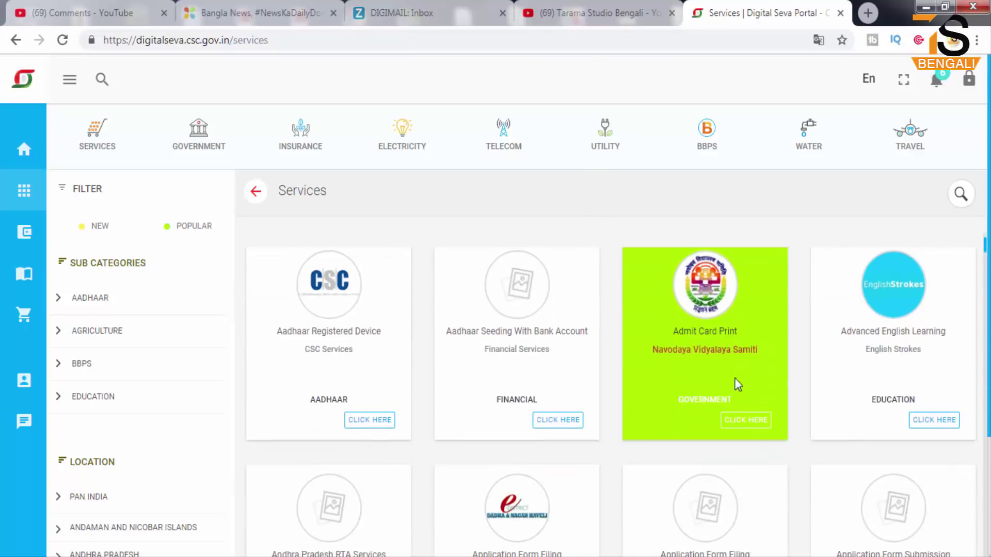
{"action": "mouse_move", "coordinate": [621, 237]}
{"action": "left_mouse_down"}
{"action": "mouse_move", "coordinate": [789, 410]}
{"action": "mouse_move", "coordinate": [791, 444]}
{"action": "left_mouse_up"}
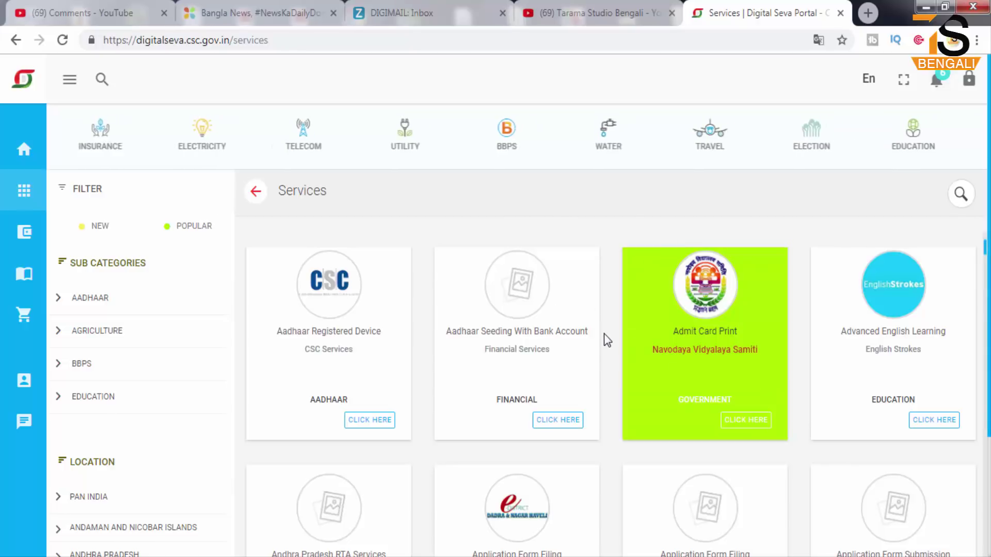
{"action": "scroll", "coordinate": [604, 334], "scroll_direction": "down", "scroll_amount": 4}
{"action": "scroll", "coordinate": [605, 367], "scroll_direction": "down", "scroll_amount": 7}
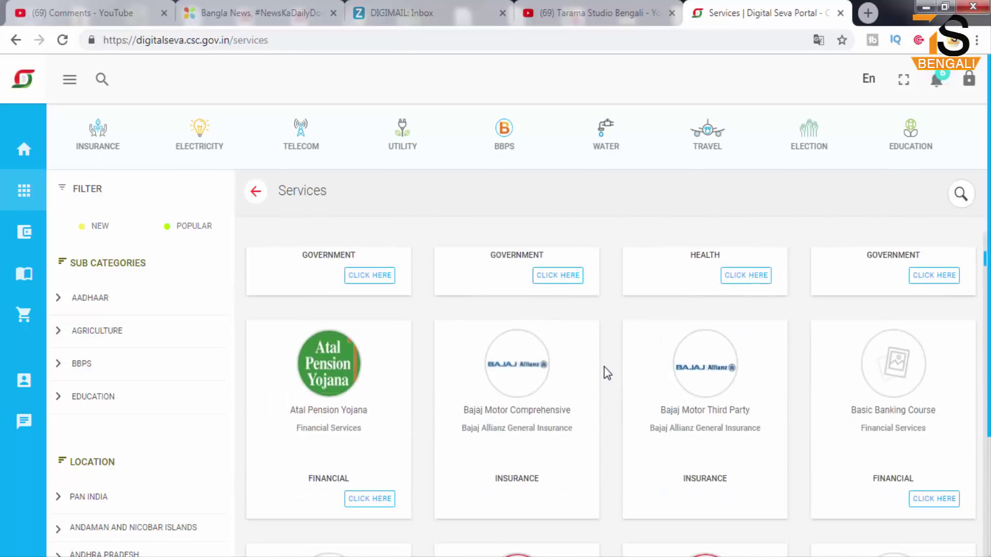
{"action": "scroll", "coordinate": [604, 370], "scroll_direction": "up", "scroll_amount": 8}
{"action": "scroll", "coordinate": [604, 373], "scroll_direction": "up", "scroll_amount": 7}
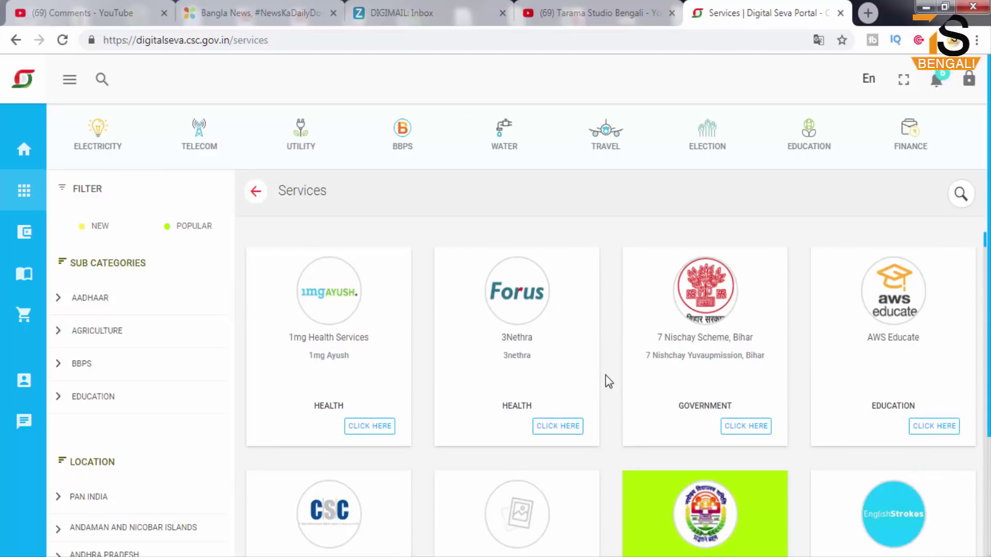
{"action": "scroll", "coordinate": [615, 418], "scroll_direction": "down", "scroll_amount": 5}
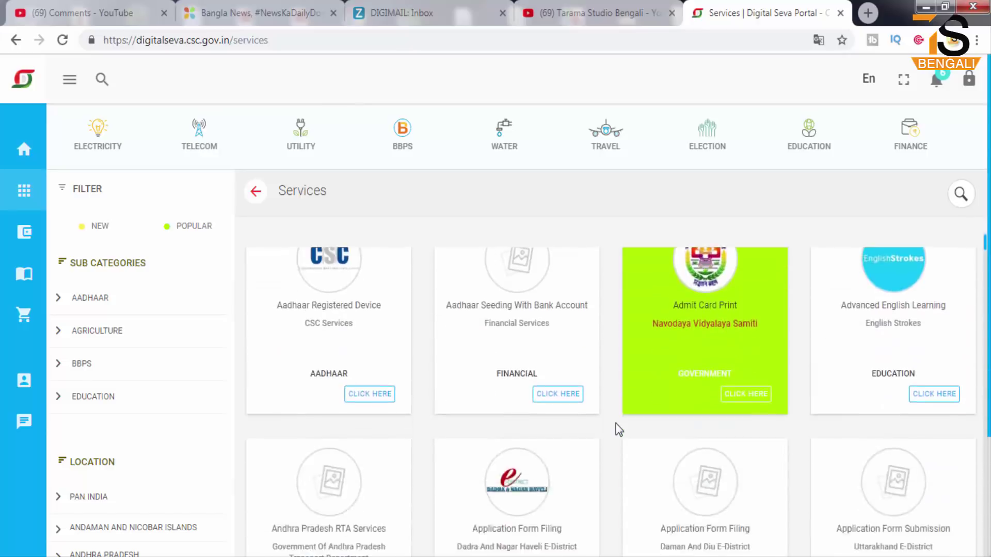
{"action": "scroll", "coordinate": [615, 423], "scroll_direction": "down", "scroll_amount": 6}
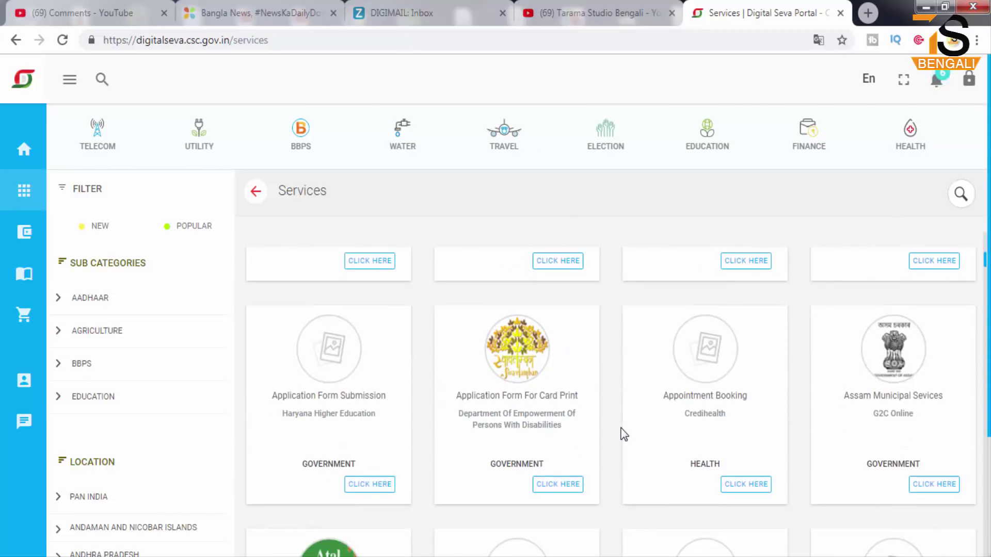
{"action": "scroll", "coordinate": [624, 435], "scroll_direction": "up", "scroll_amount": 3}
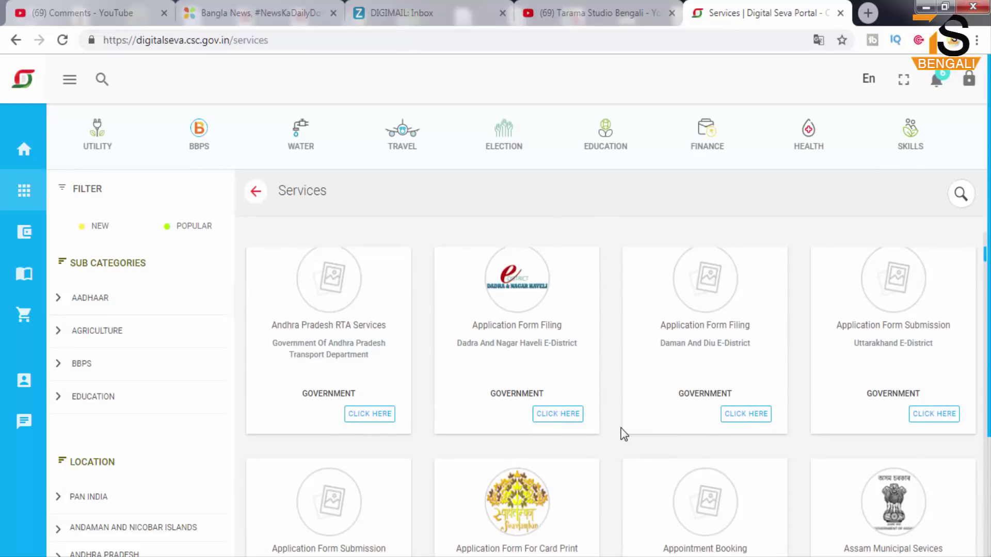
{"action": "scroll", "coordinate": [624, 434], "scroll_direction": "up", "scroll_amount": 6}
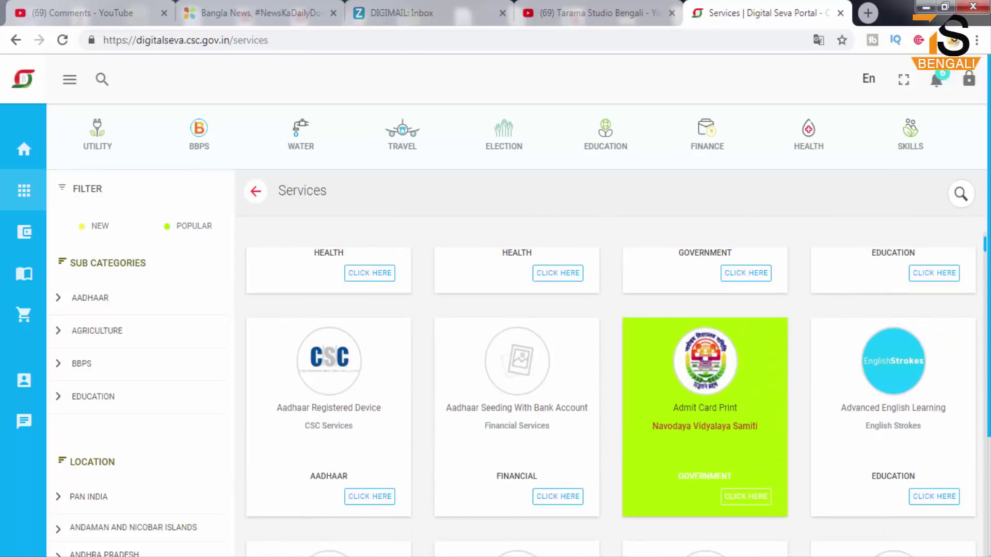
- Search services for 'pan' and highlight the UTI and NSDL PAN Card Services results
{"action": "left_click", "coordinate": [961, 195]}
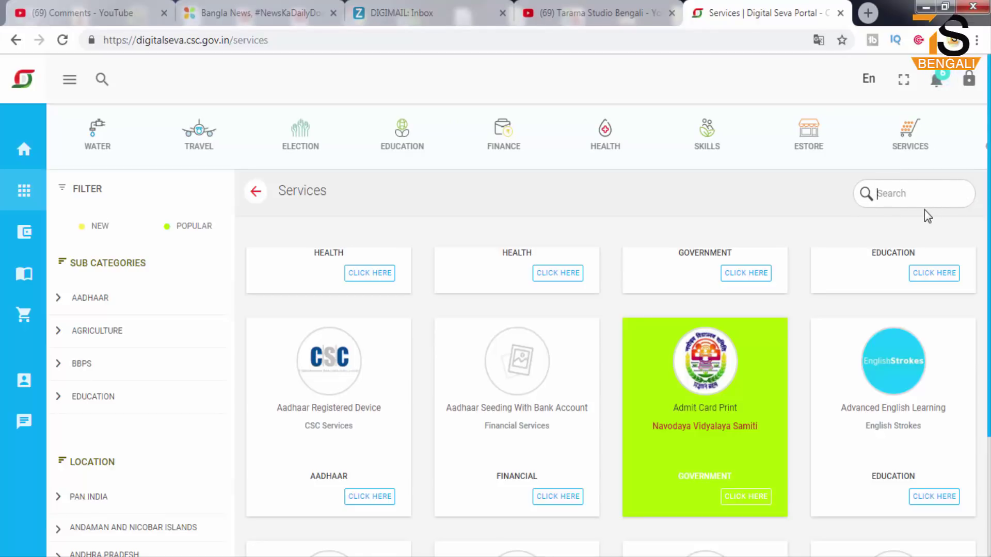
{"action": "type", "text": "pan"}
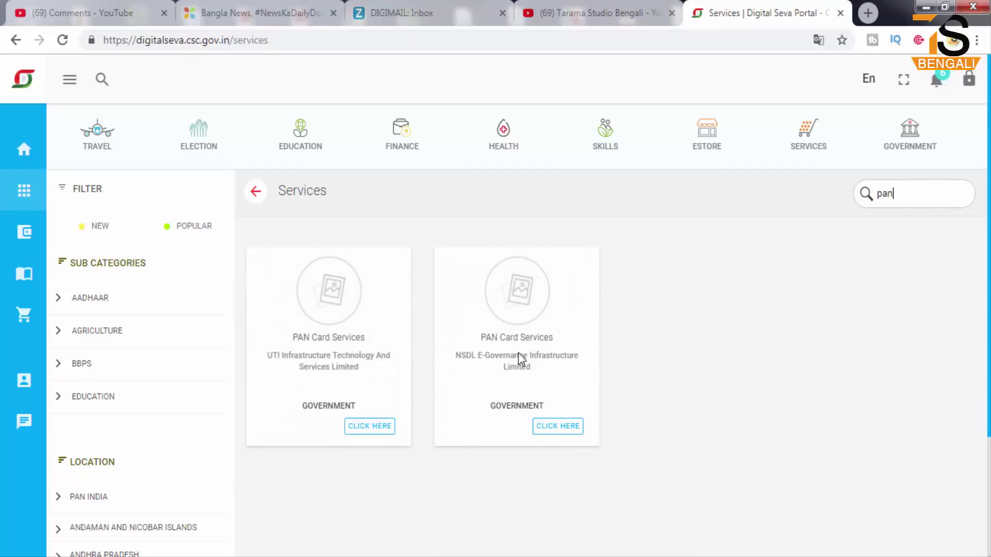
{"action": "mouse_move", "coordinate": [241, 232]}
{"action": "left_mouse_down"}
{"action": "mouse_move", "coordinate": [421, 433]}
{"action": "mouse_move", "coordinate": [419, 457]}
{"action": "left_mouse_up"}
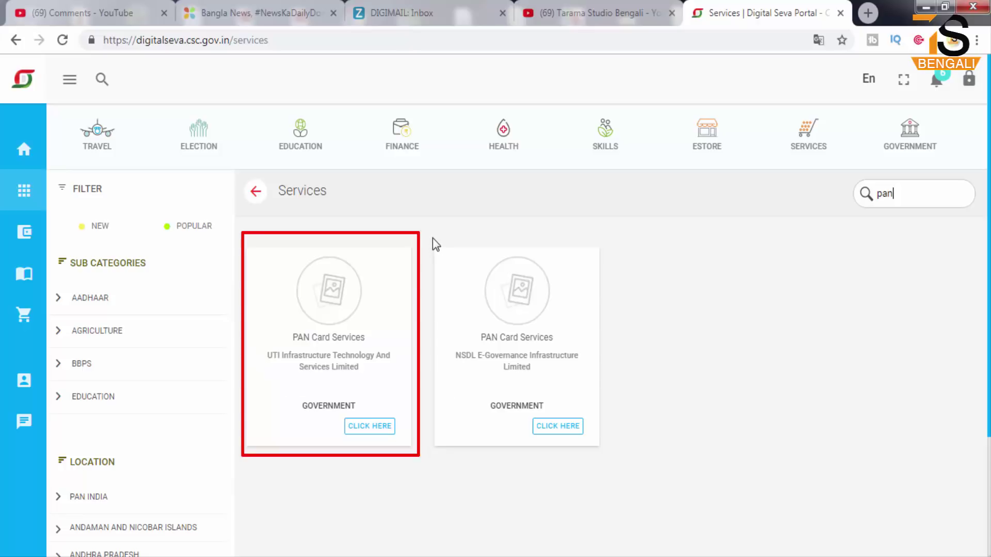
{"action": "mouse_move", "coordinate": [433, 234]}
{"action": "left_mouse_down"}
{"action": "mouse_move", "coordinate": [549, 400]}
{"action": "mouse_move", "coordinate": [607, 458]}
{"action": "left_mouse_up"}
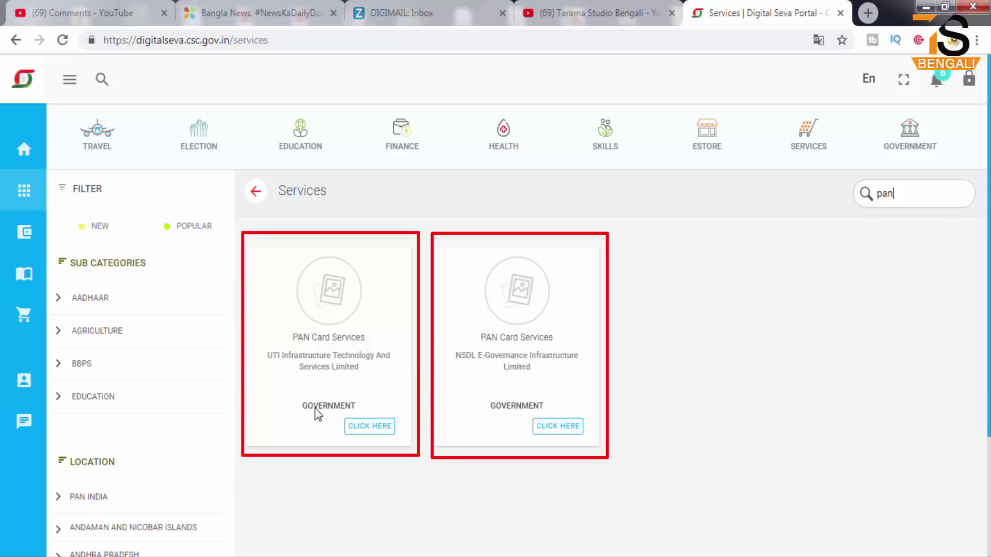
{"action": "left_click_drag", "start_coordinate": [332, 411], "coordinate": [403, 444]}
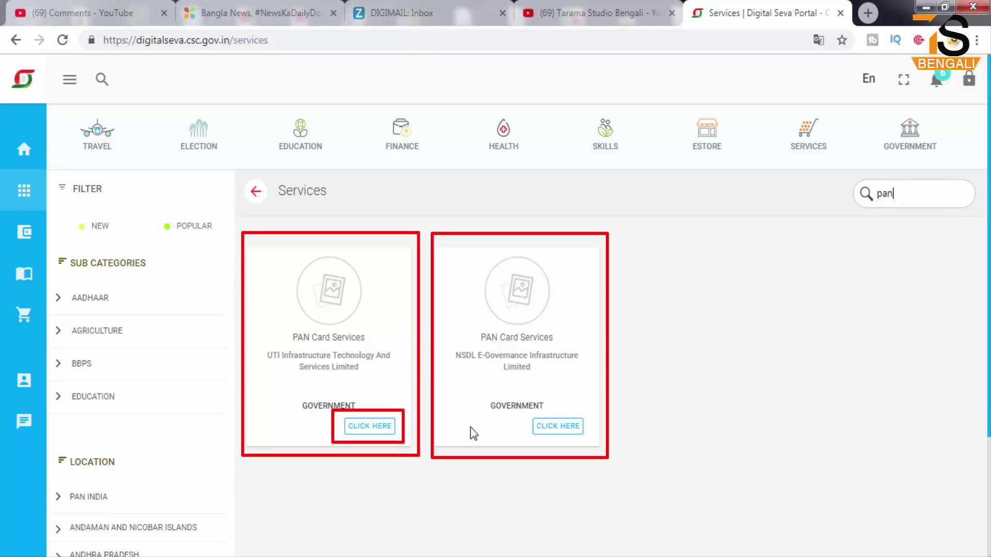
{"action": "key", "text": "Escape"}
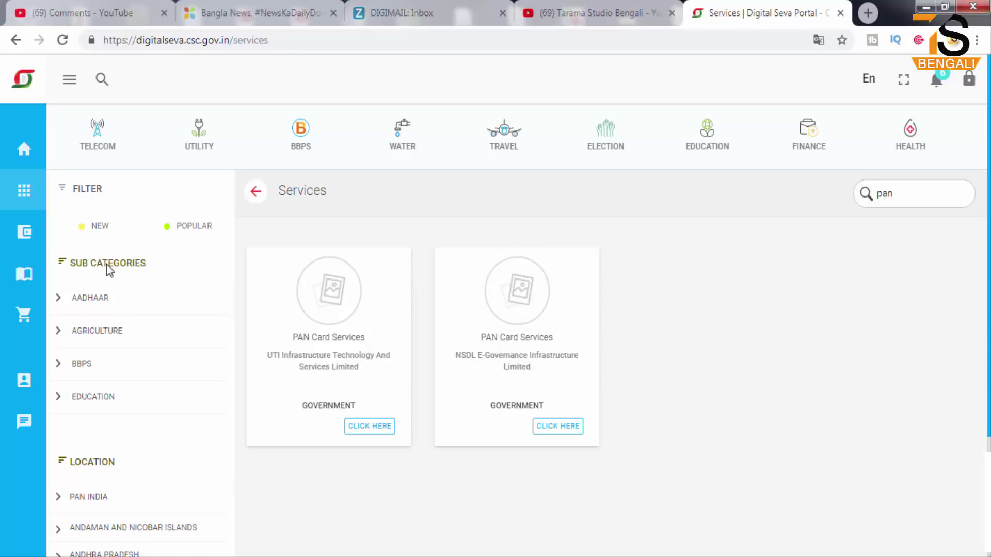
- Go to the Wallet Summary page showing a ₹0.00 balance and 1 operator
{"action": "mouse_move", "coordinate": [30, 234]}
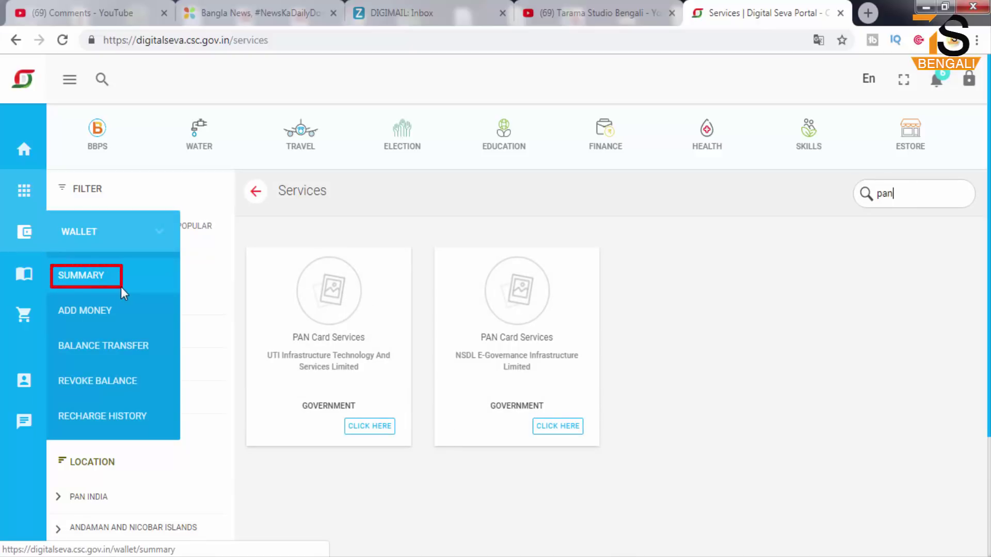
{"action": "left_click", "coordinate": [105, 286]}
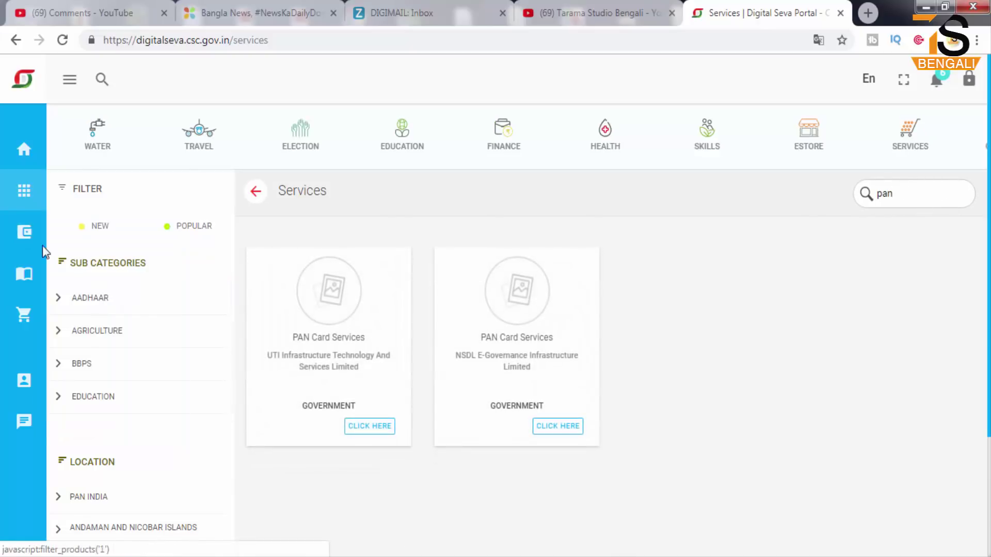
{"action": "mouse_move", "coordinate": [125, 235]}
{"action": "left_click", "coordinate": [89, 275]}
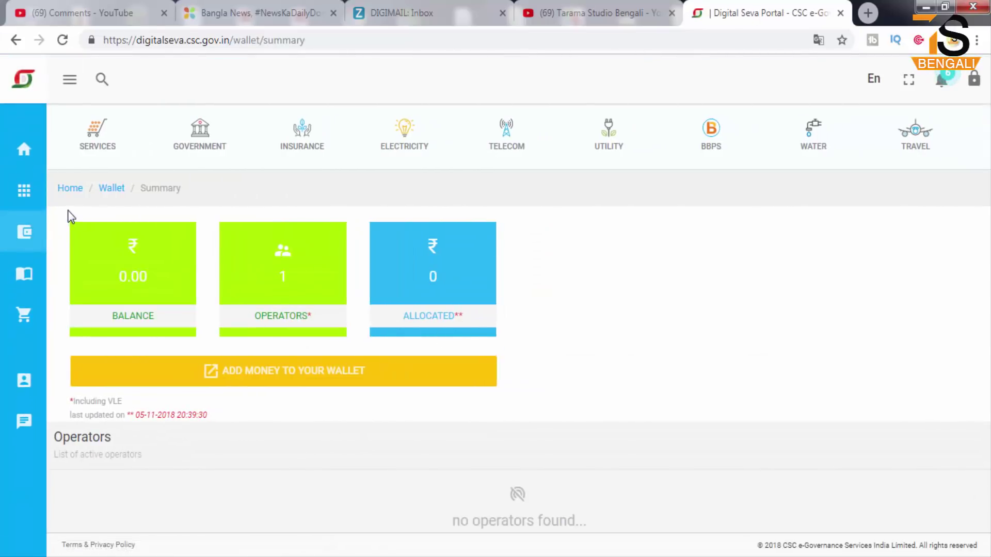
- Highlight the wallet balance, then go to the Wallet's Add Money page
{"action": "mouse_move", "coordinate": [67, 210]}
{"action": "left_mouse_down"}
{"action": "mouse_move", "coordinate": [193, 324]}
{"action": "mouse_move", "coordinate": [198, 350]}
{"action": "left_mouse_up"}
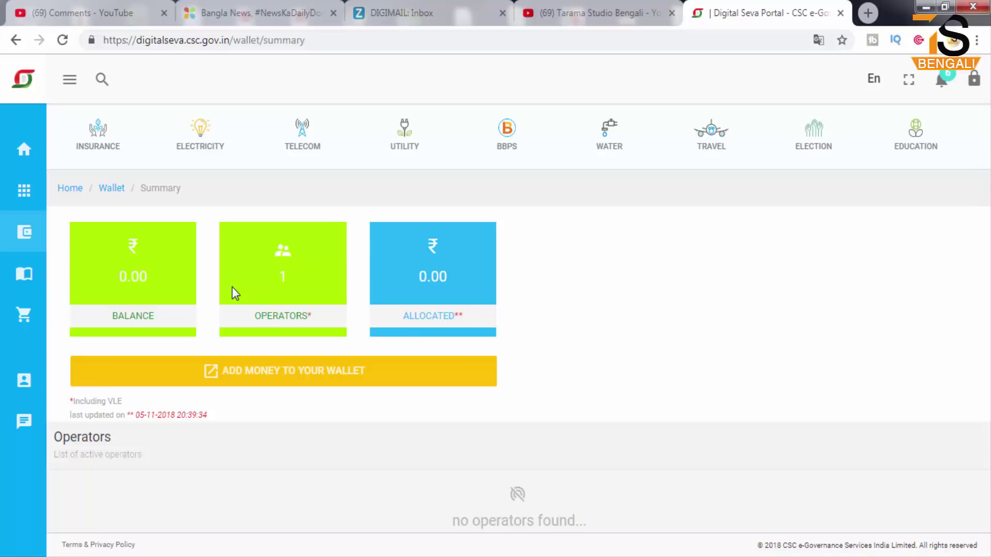
{"action": "left_click", "coordinate": [34, 236]}
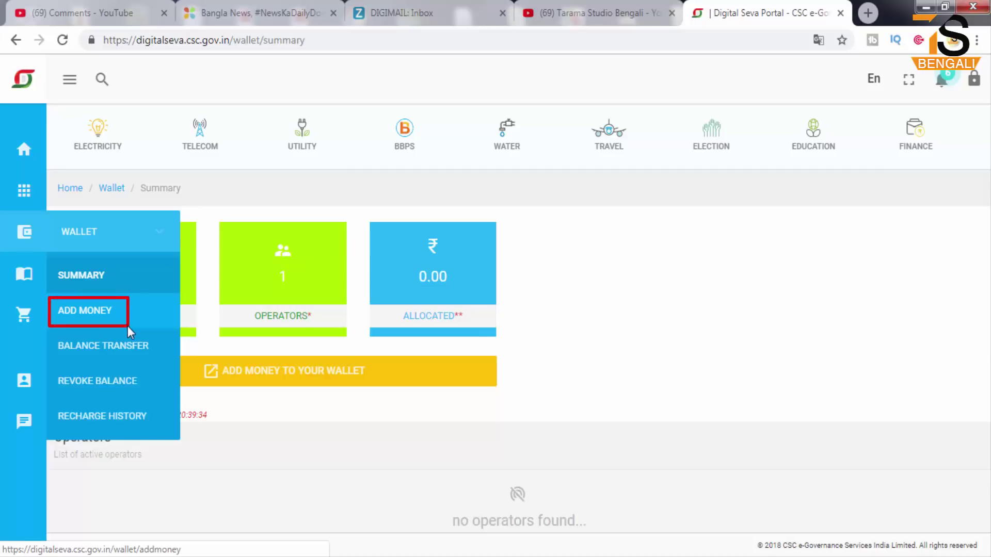
{"action": "left_click", "coordinate": [30, 226]}
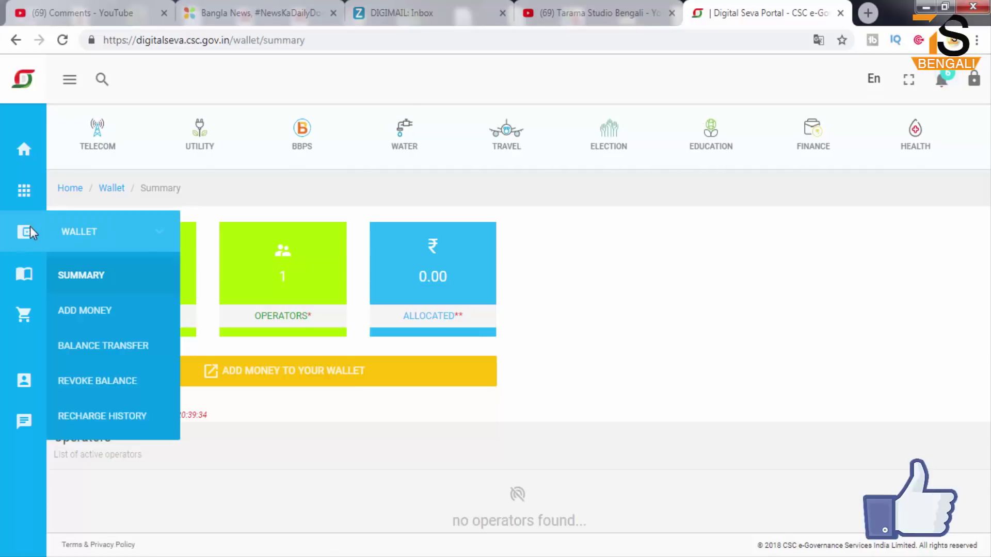
{"action": "left_click", "coordinate": [81, 311]}
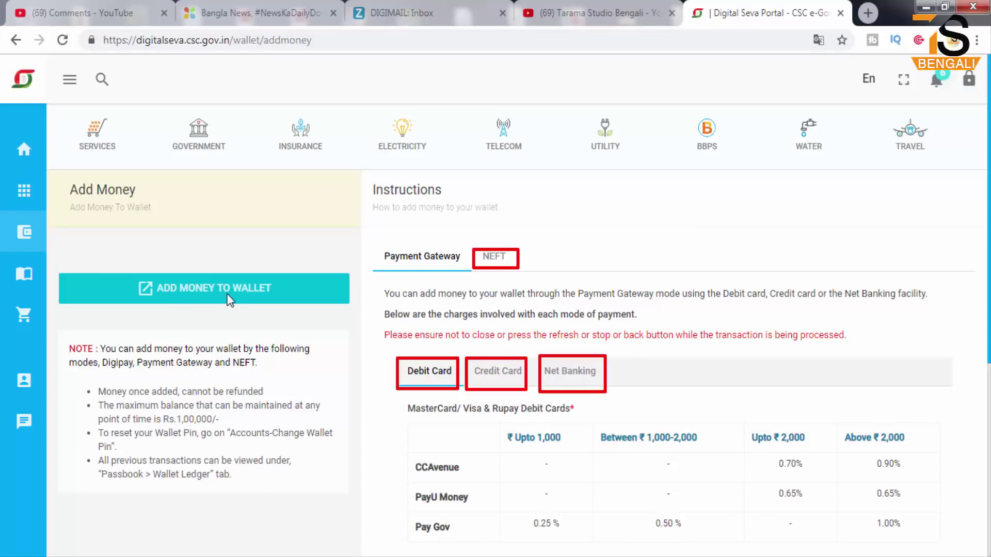
- Highlight the ADD MONEY TO WALLET button and start a payment-gateway top-up
{"action": "mouse_move", "coordinate": [126, 269]}
{"action": "left_mouse_down"}
{"action": "mouse_move", "coordinate": [155, 290]}
{"action": "mouse_move", "coordinate": [284, 312]}
{"action": "left_mouse_up"}
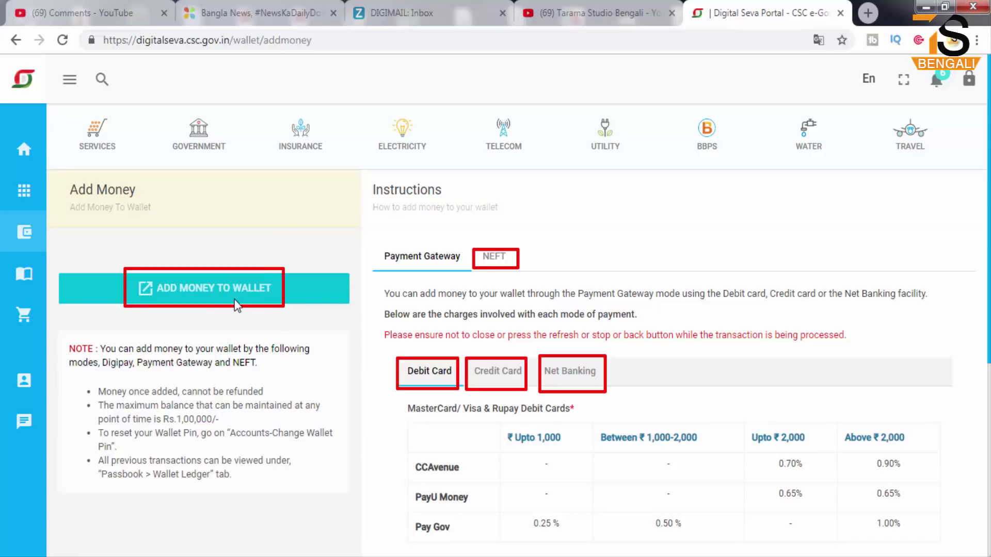
{"action": "key", "text": "Escape"}
{"action": "left_click", "coordinate": [209, 287]}
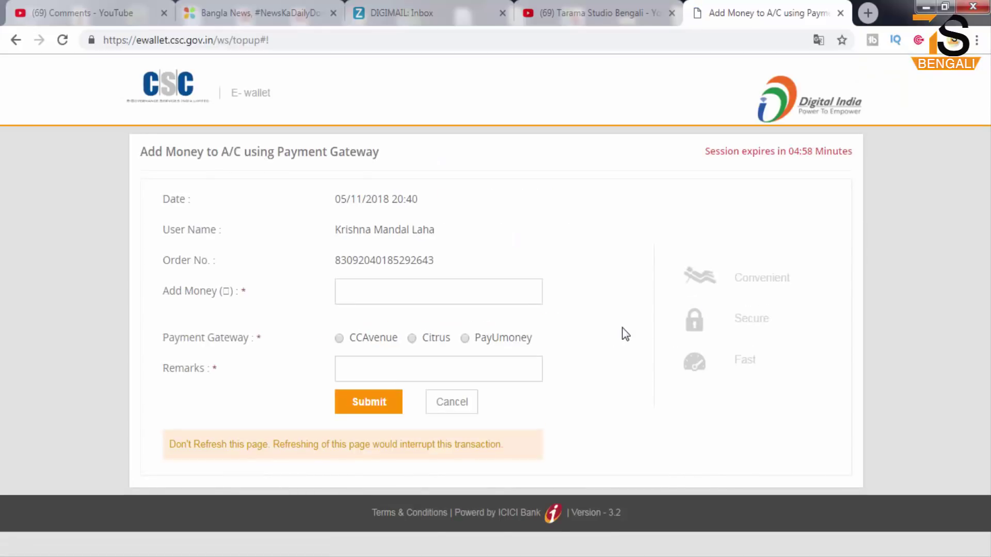
- Highlight the amount, gateway choice and remarks fields of the add-money form
{"action": "mouse_move", "coordinate": [327, 272]}
{"action": "left_mouse_down"}
{"action": "mouse_move", "coordinate": [377, 299]}
{"action": "mouse_move", "coordinate": [488, 312]}
{"action": "left_mouse_up"}
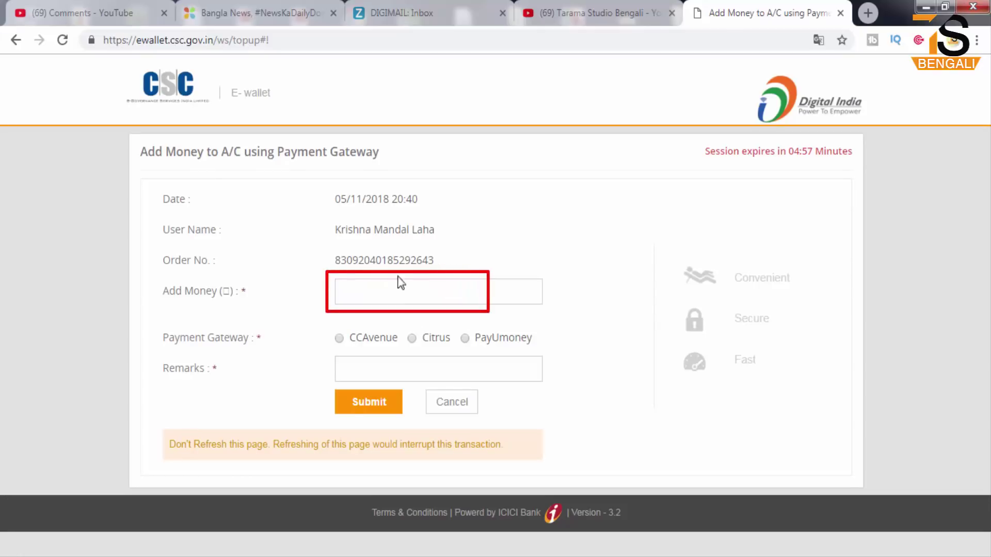
{"action": "mouse_move", "coordinate": [328, 273]}
{"action": "left_mouse_down"}
{"action": "mouse_move", "coordinate": [434, 312]}
{"action": "mouse_move", "coordinate": [488, 312]}
{"action": "left_mouse_up"}
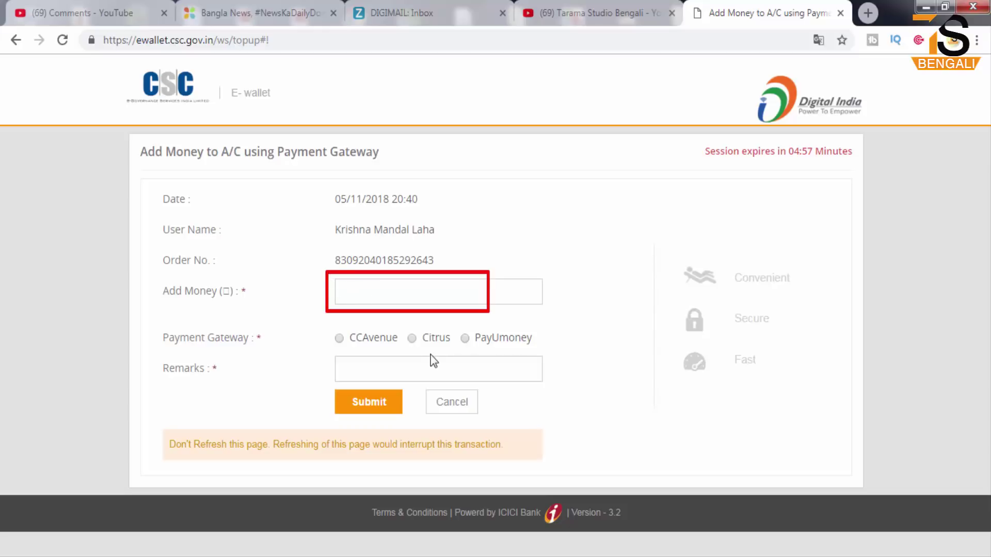
{"action": "left_click_drag", "start_coordinate": [401, 325], "coordinate": [415, 346]}
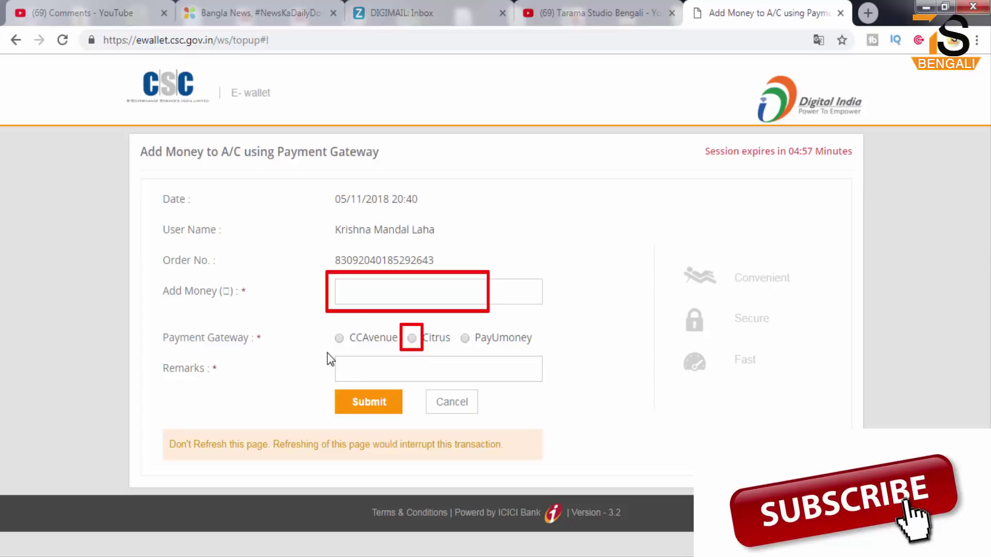
{"action": "mouse_move", "coordinate": [327, 353]}
{"action": "left_mouse_down"}
{"action": "mouse_move", "coordinate": [410, 388]}
{"action": "mouse_move", "coordinate": [445, 383]}
{"action": "left_mouse_up"}
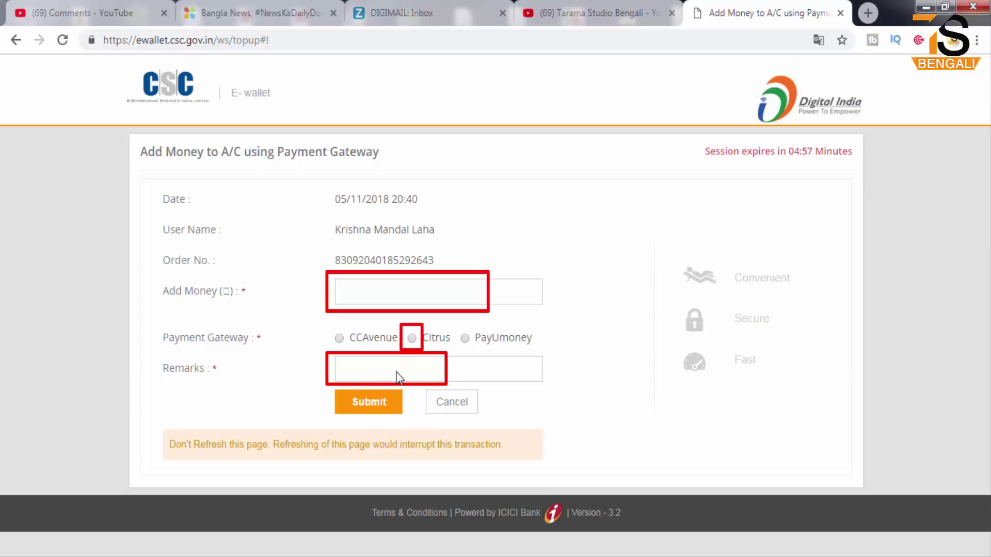
{"action": "left_click_drag", "start_coordinate": [335, 394], "coordinate": [402, 414]}
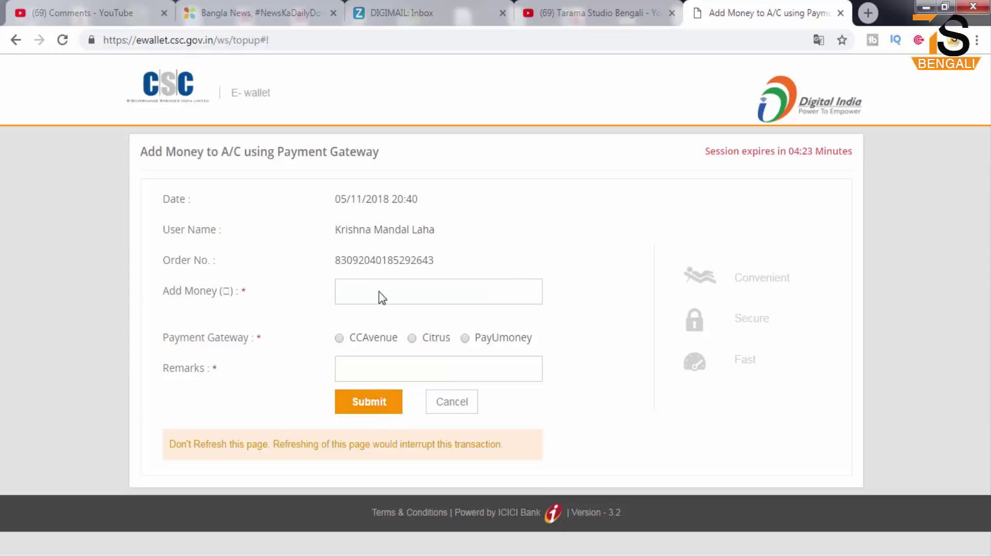
- Submit a 1000 wallet top-up through Citrus with the remark 'LIC'
{"action": "left_click", "coordinate": [378, 292]}
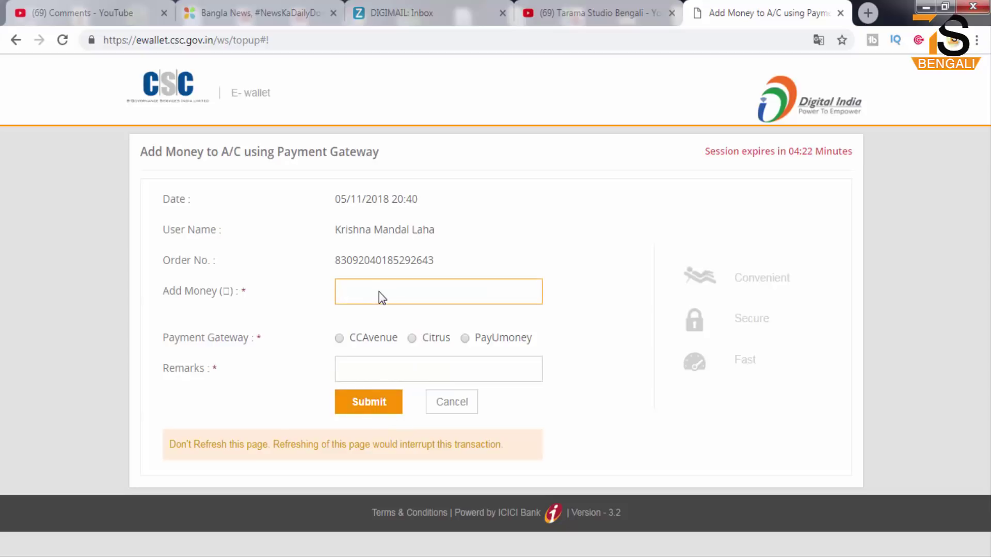
{"action": "type", "text": "1"}
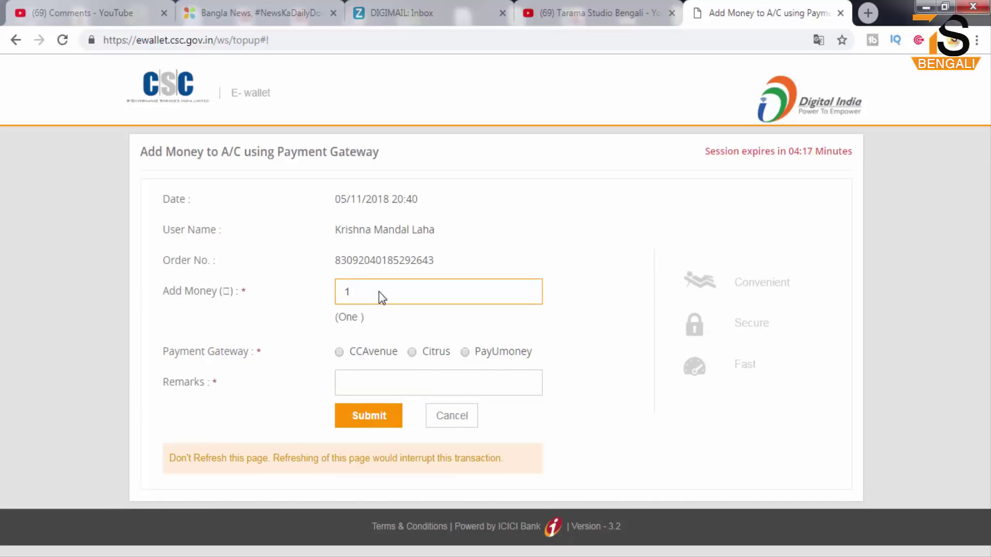
{"action": "type", "text": "000"}
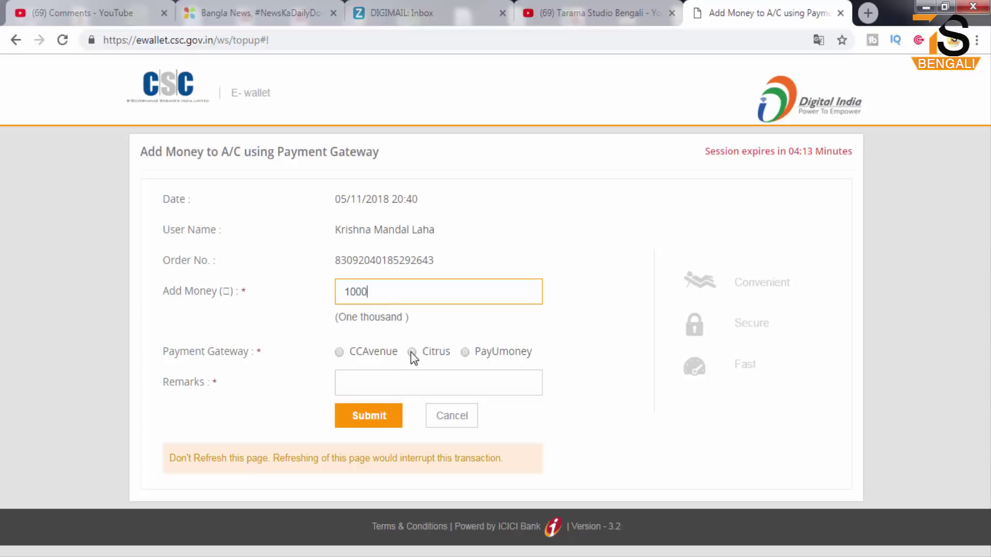
{"action": "left_click", "coordinate": [412, 352]}
{"action": "left_click", "coordinate": [340, 392]}
{"action": "type", "text": "LIC"}
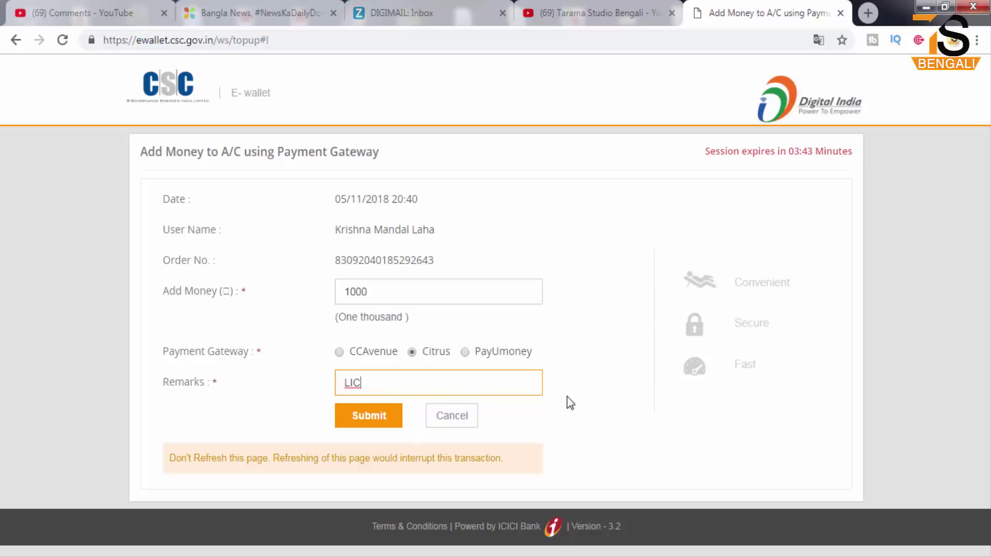
{"action": "left_click", "coordinate": [383, 422]}
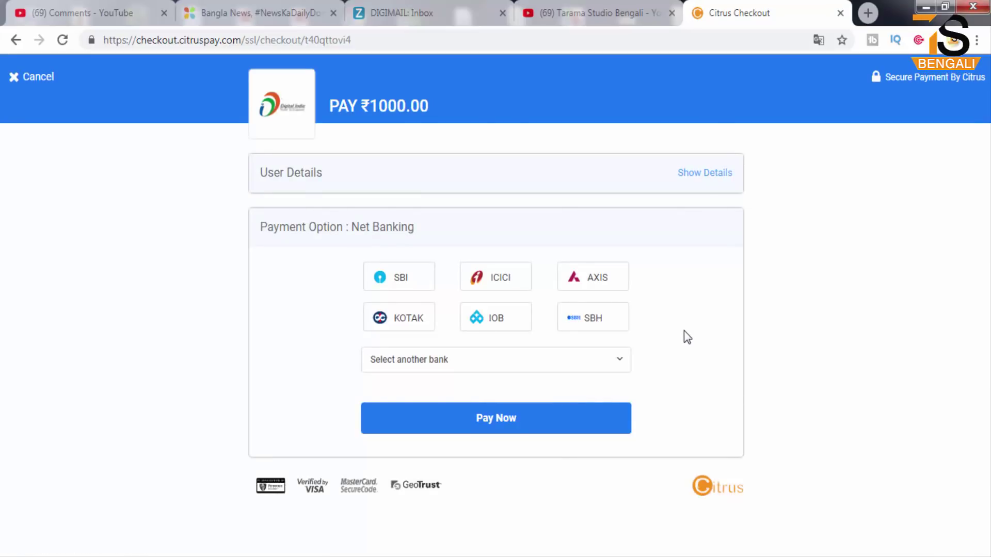
{"action": "left_click_drag", "start_coordinate": [356, 254], "coordinate": [636, 343]}
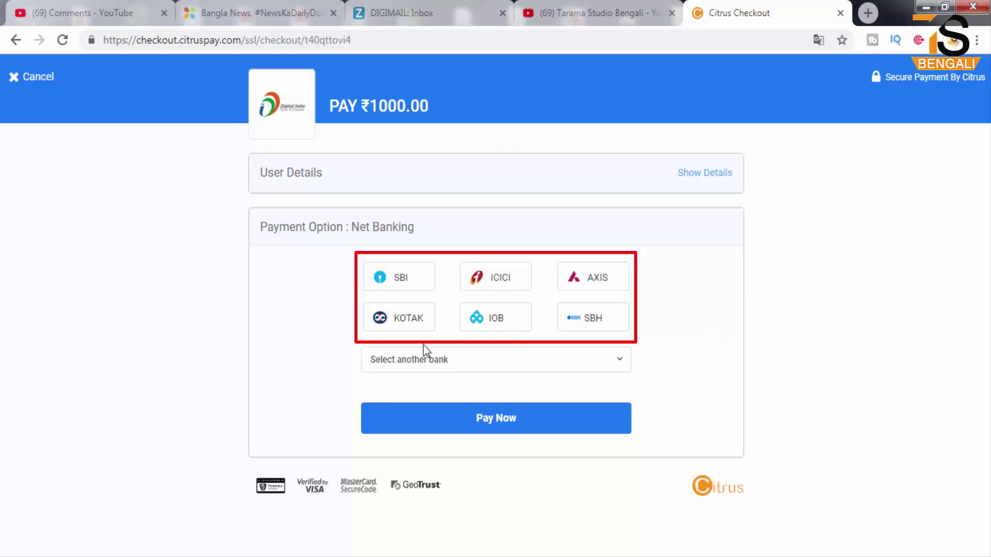
{"action": "left_click_drag", "start_coordinate": [361, 347], "coordinate": [516, 380]}
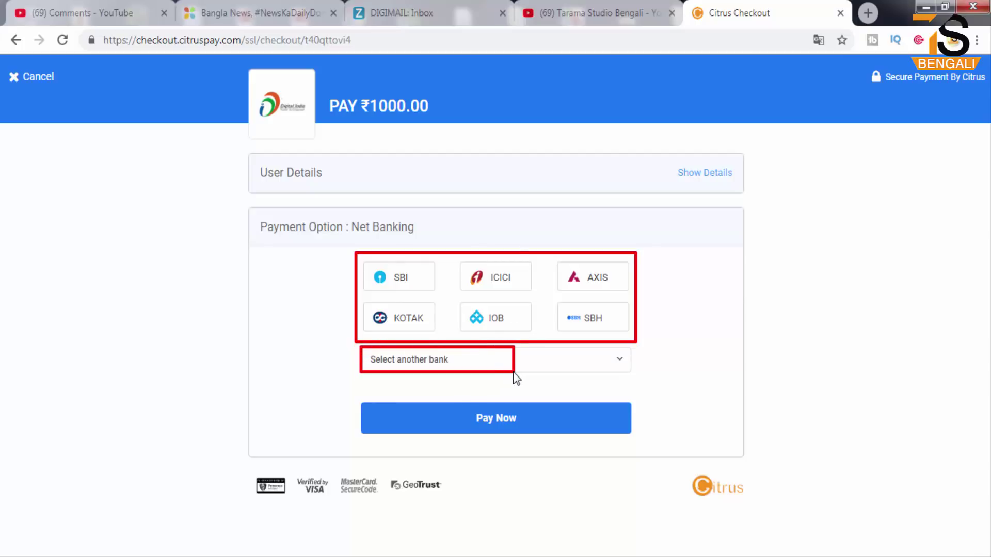
{"action": "left_click", "coordinate": [478, 363]}
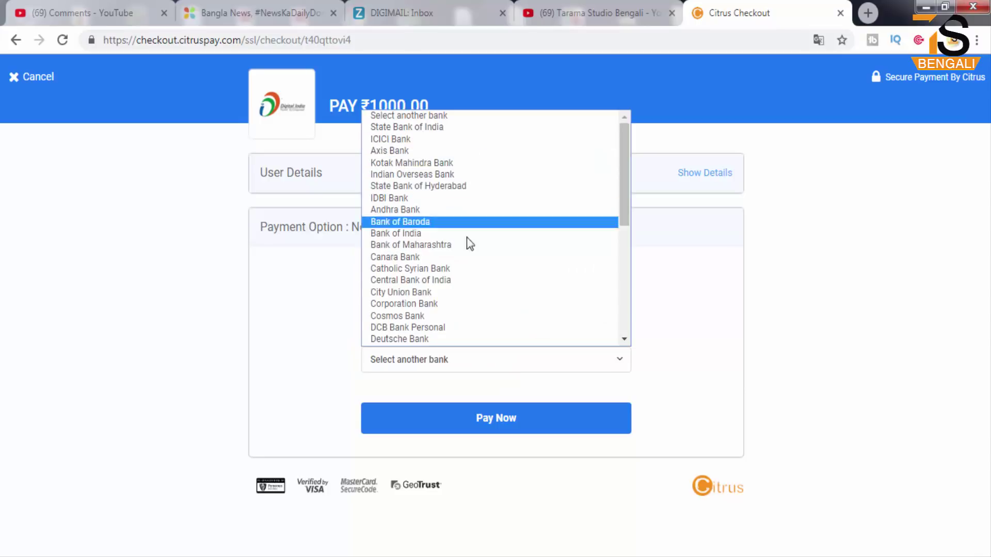
{"action": "scroll", "coordinate": [473, 275], "scroll_direction": "down", "scroll_amount": 5}
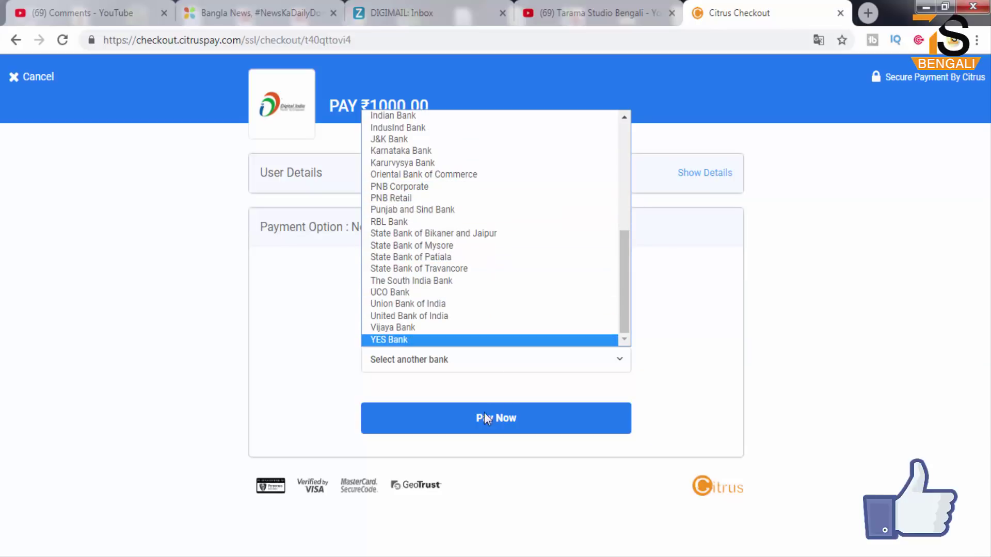
{"action": "left_click", "coordinate": [705, 366]}
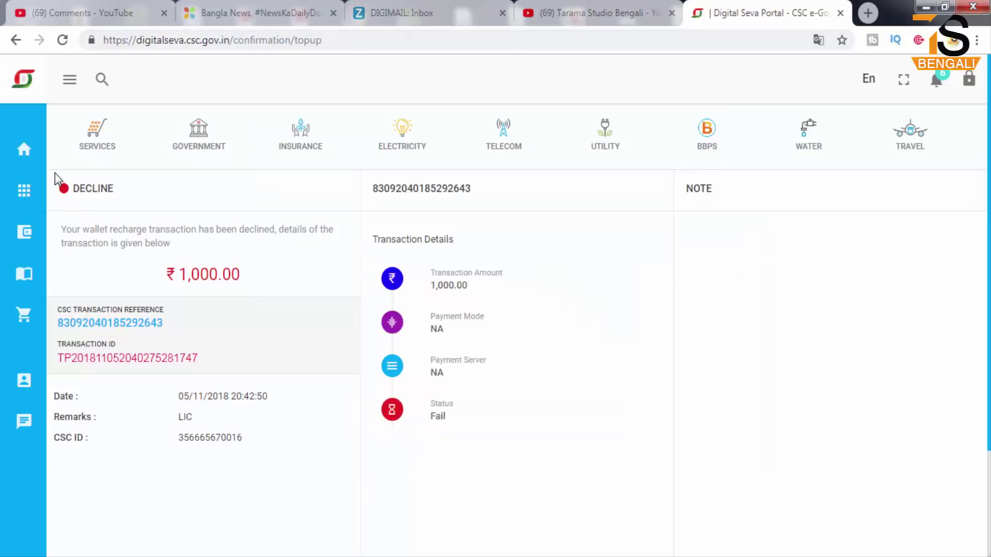
- Highlight the DECLINE status and transaction details of the ₹1,000.00 recharge
{"action": "left_click_drag", "start_coordinate": [54, 188], "coordinate": [133, 208]}
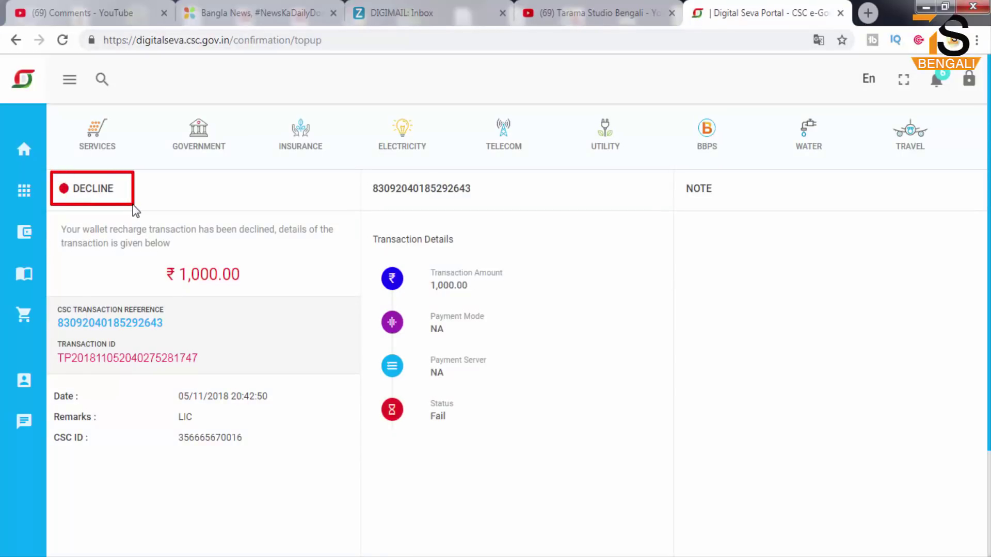
{"action": "mouse_move", "coordinate": [139, 253]}
{"action": "left_mouse_down"}
{"action": "mouse_move", "coordinate": [224, 288]}
{"action": "mouse_move", "coordinate": [280, 292]}
{"action": "left_mouse_up"}
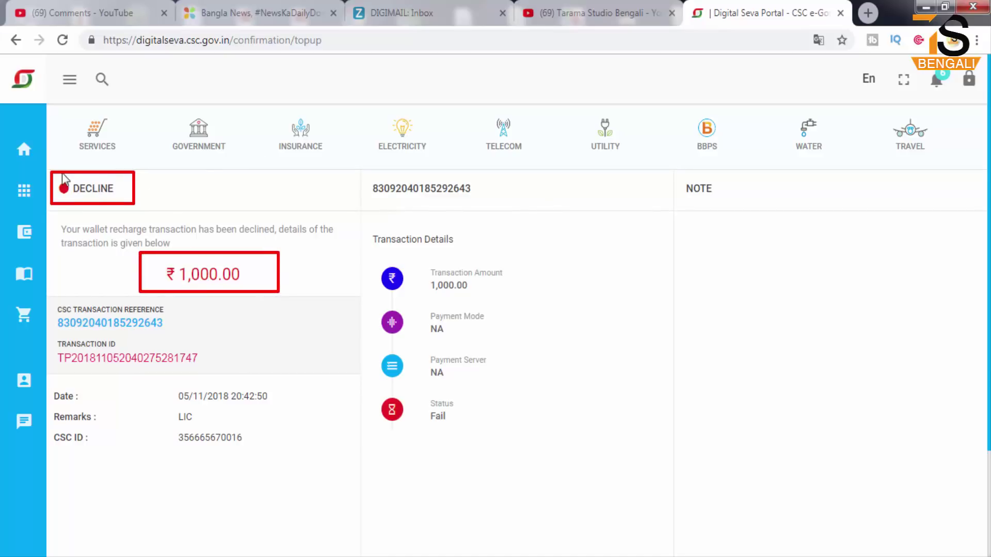
{"action": "left_click_drag", "start_coordinate": [50, 168], "coordinate": [331, 295]}
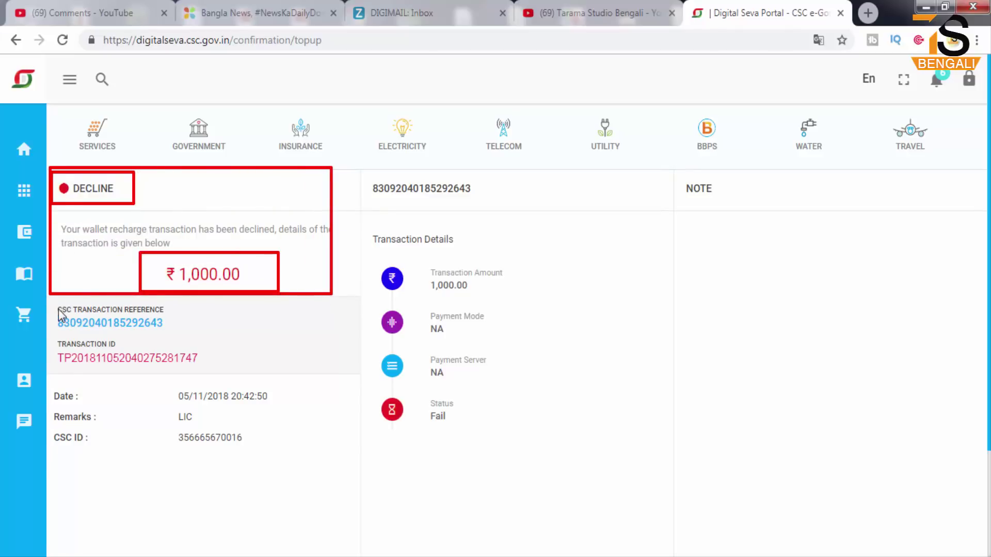
{"action": "left_click_drag", "start_coordinate": [52, 303], "coordinate": [294, 463]}
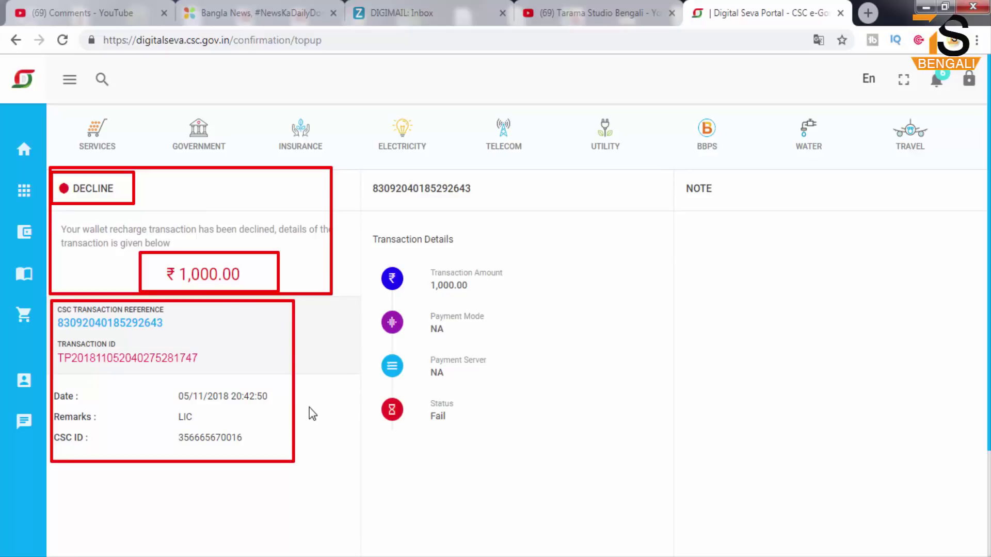
{"action": "key", "text": "Escape"}
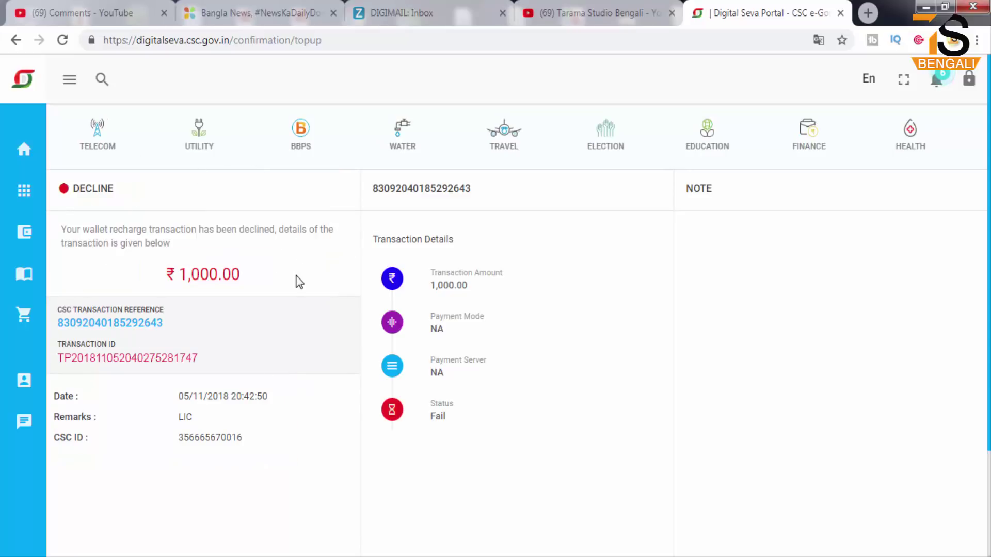
{"action": "mouse_move", "coordinate": [14, 232]}
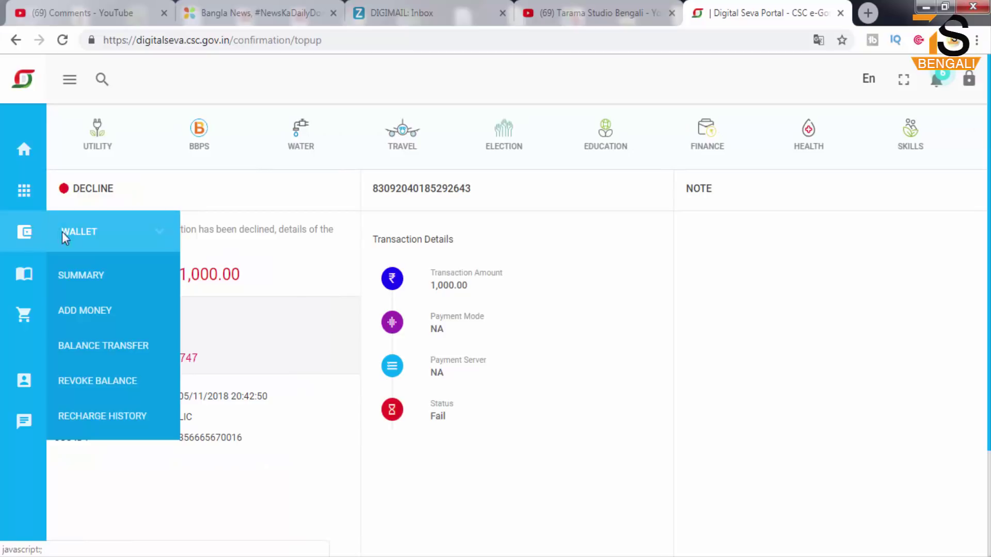
- Return to the wallet summary, highlight the balance, and bring up the Passbook options
{"action": "left_click", "coordinate": [84, 277]}
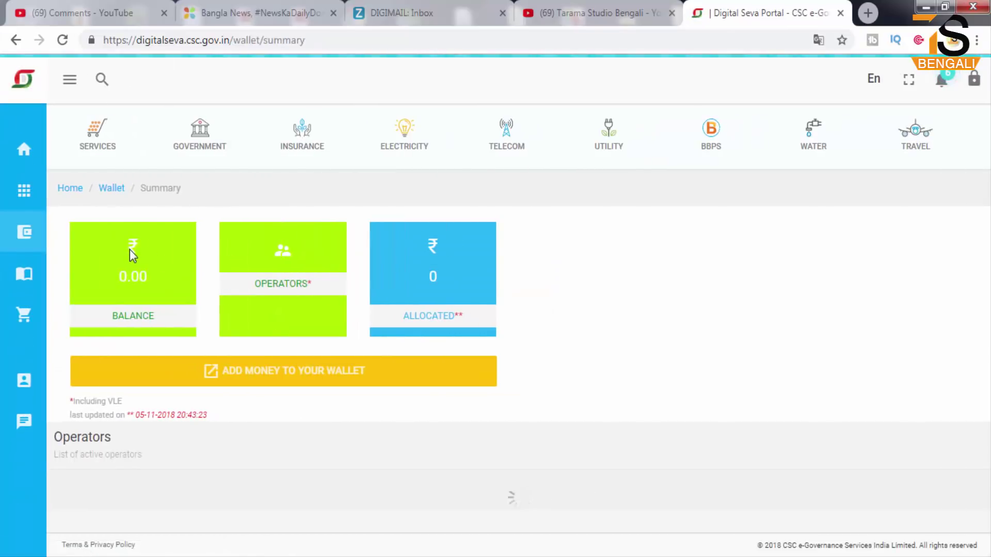
{"action": "mouse_move", "coordinate": [69, 218]}
{"action": "left_mouse_down"}
{"action": "mouse_move", "coordinate": [201, 323]}
{"action": "mouse_move", "coordinate": [199, 348]}
{"action": "left_mouse_up"}
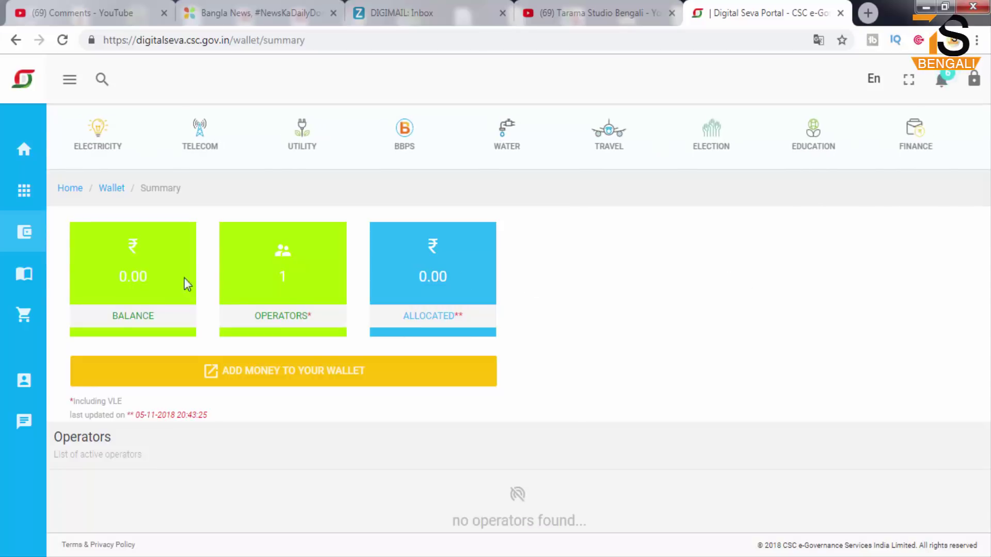
{"action": "left_click", "coordinate": [23, 277]}
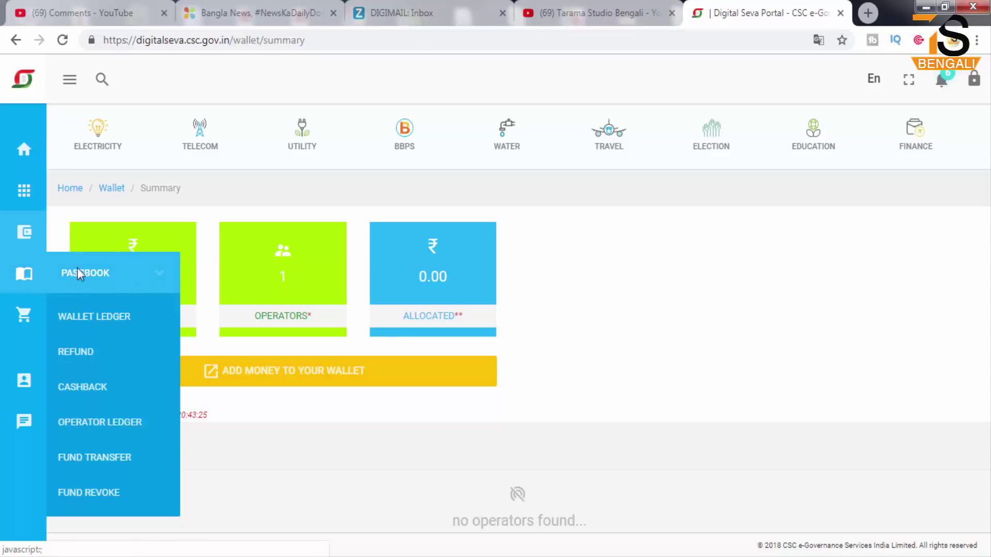
- Open the Wallet Ledger and highlight its empty transaction list
{"action": "left_click", "coordinate": [121, 316]}
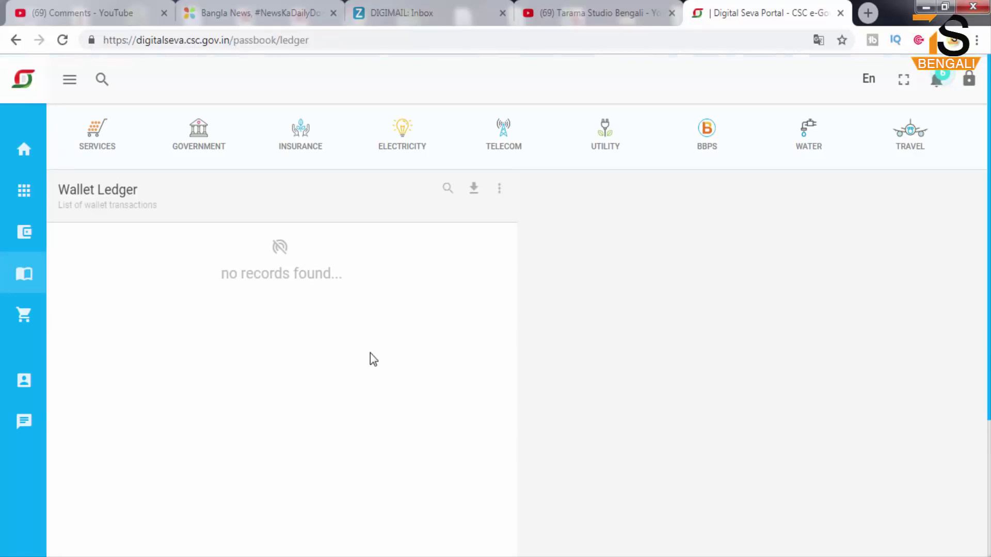
{"action": "mouse_move", "coordinate": [58, 228]}
{"action": "left_mouse_down"}
{"action": "mouse_move", "coordinate": [314, 299]}
{"action": "mouse_move", "coordinate": [447, 464]}
{"action": "mouse_move", "coordinate": [475, 548]}
{"action": "left_mouse_up"}
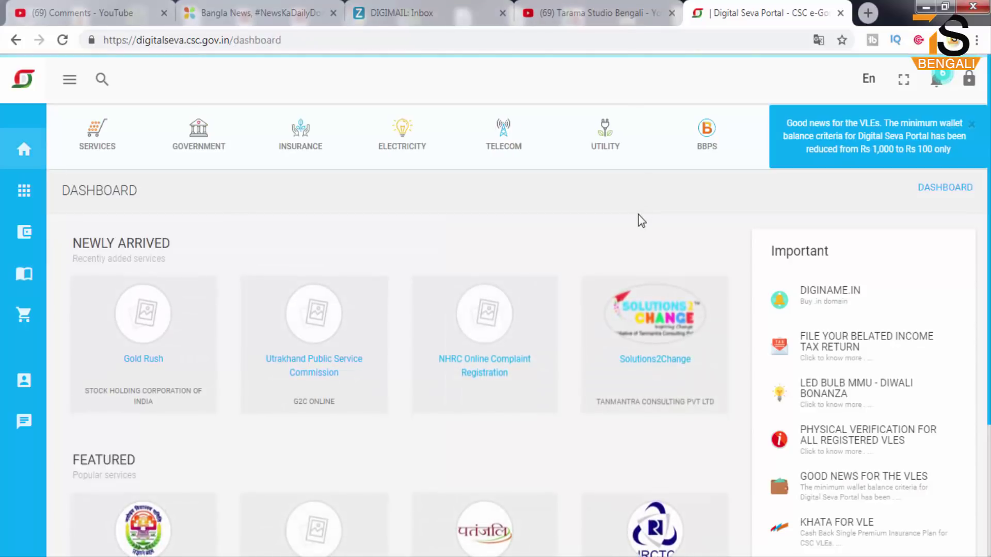
- Close the 'Good news for the VLEs' banner and bring up the Account flyout
{"action": "left_click", "coordinate": [971, 124]}
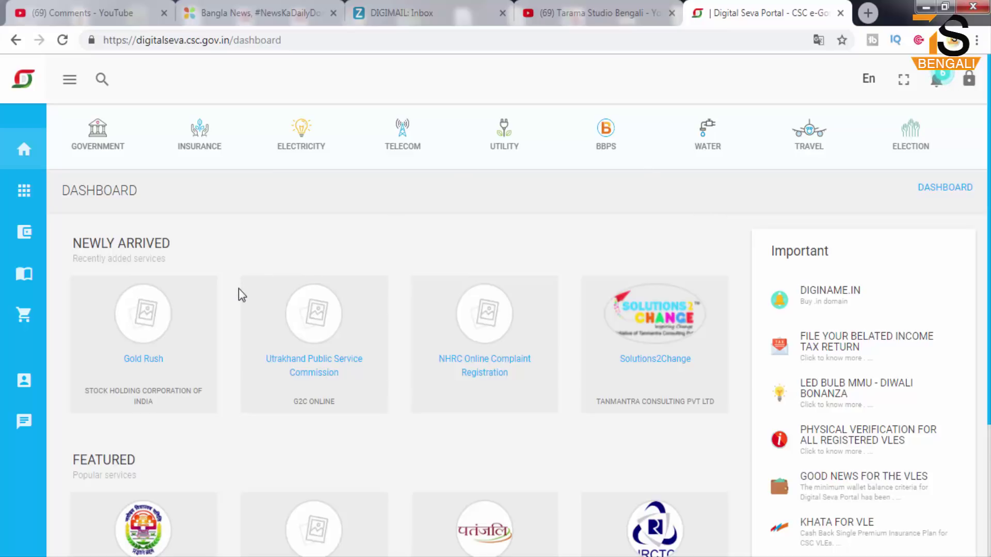
{"action": "mouse_move", "coordinate": [23, 385]}
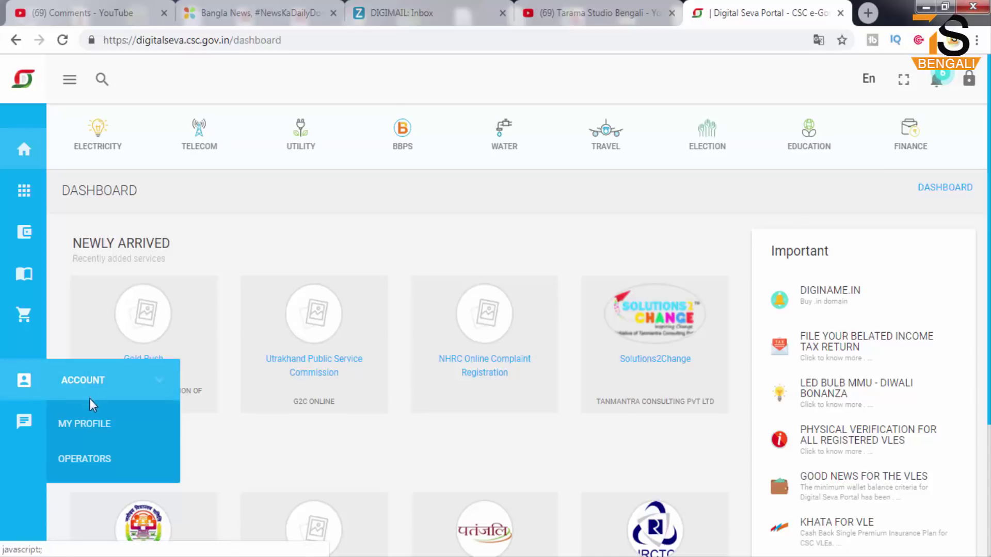
- Open My Profile from the Account flyout and review the personal information and bank-detail alert
{"action": "left_click", "coordinate": [82, 423]}
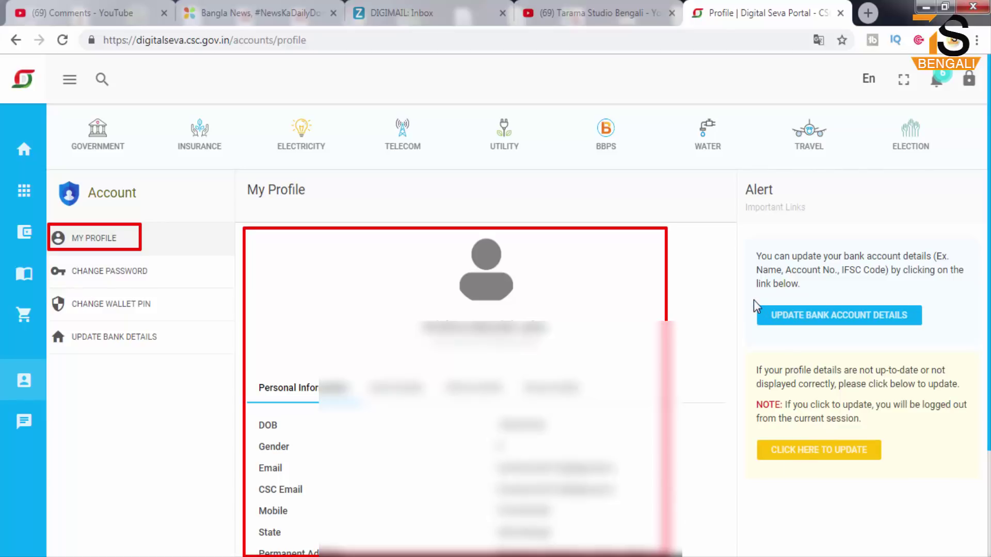
{"action": "left_click_drag", "start_coordinate": [810, 332], "coordinate": [926, 335]}
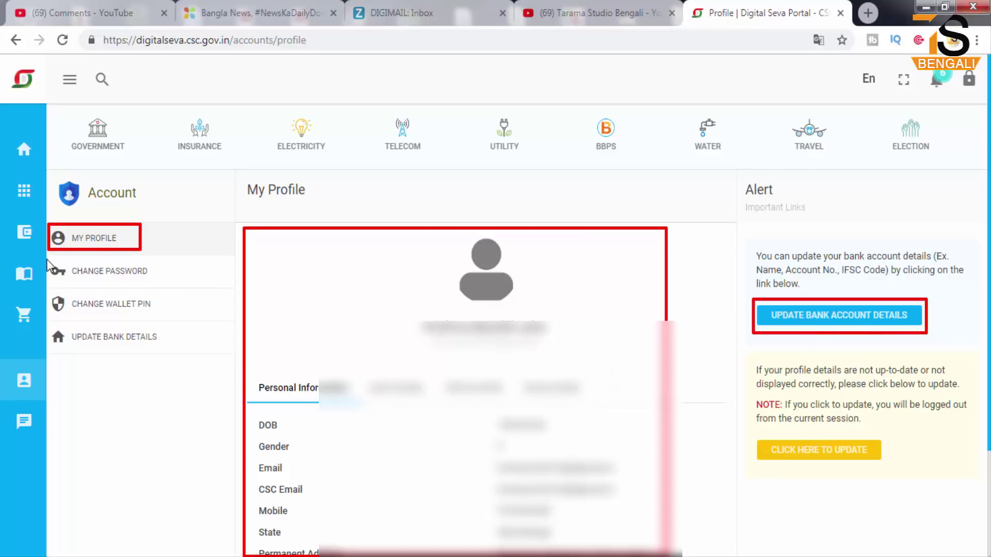
{"action": "left_click_drag", "start_coordinate": [46, 260], "coordinate": [158, 285]}
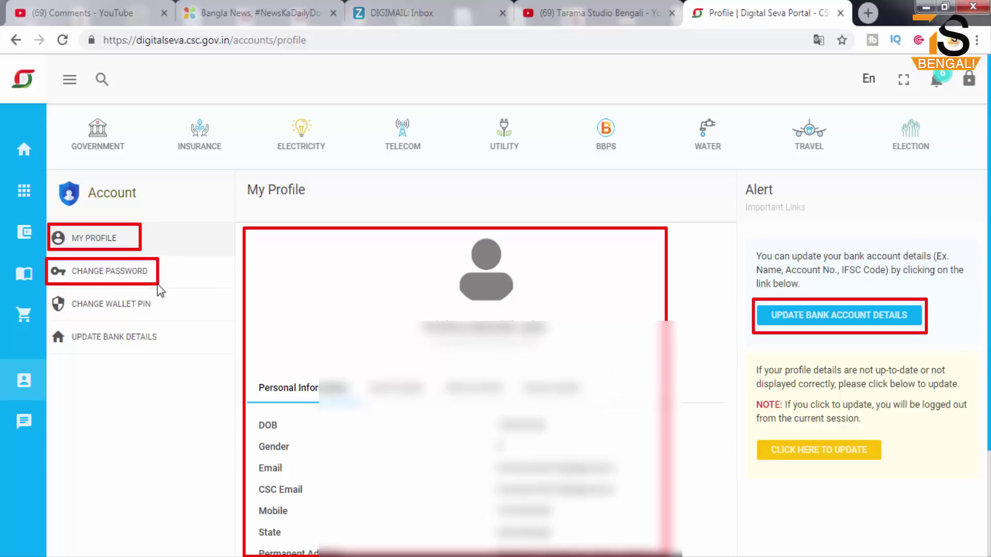
{"action": "key", "text": "Escape"}
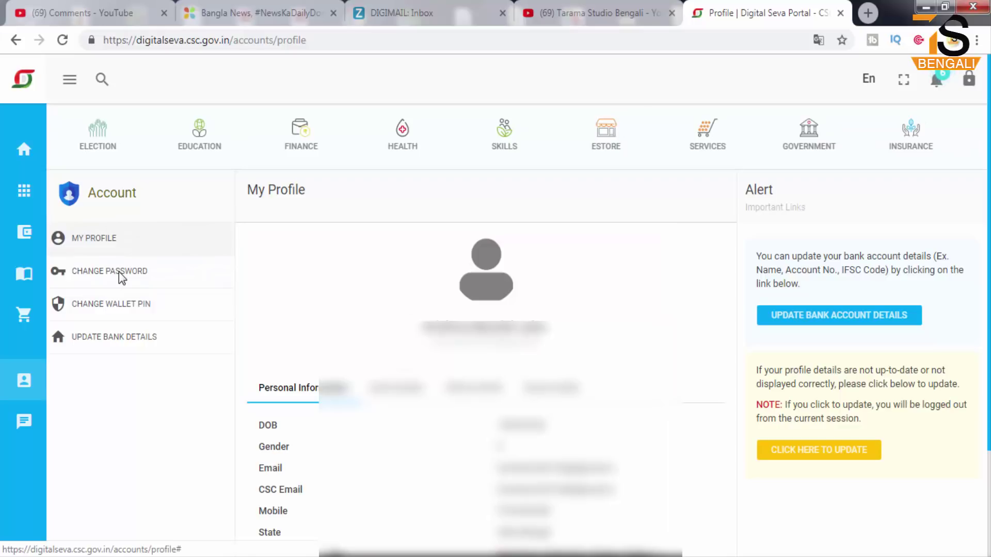
- Bring up the Change Password form and look over its fields and notes
{"action": "left_click", "coordinate": [120, 274]}
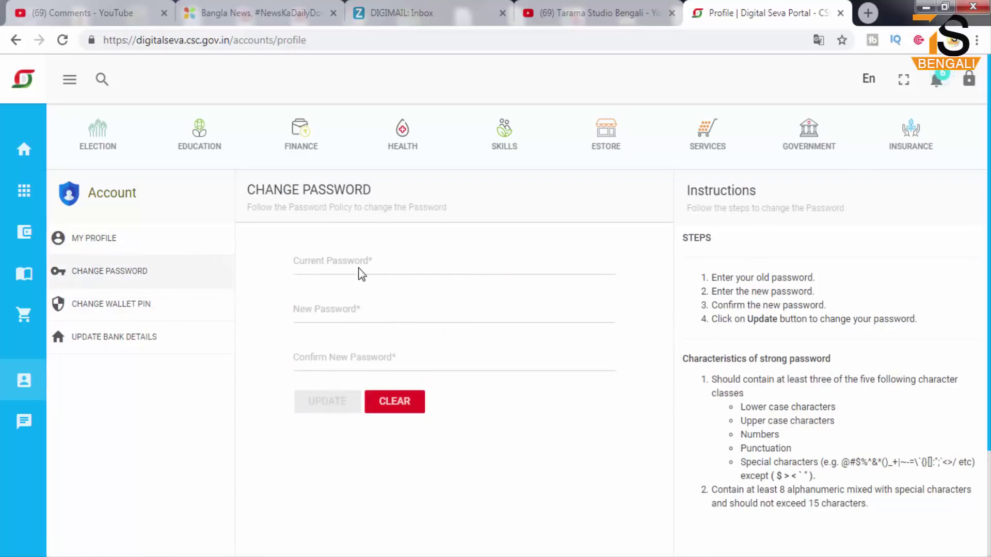
{"action": "left_click_drag", "start_coordinate": [287, 244], "coordinate": [472, 272]}
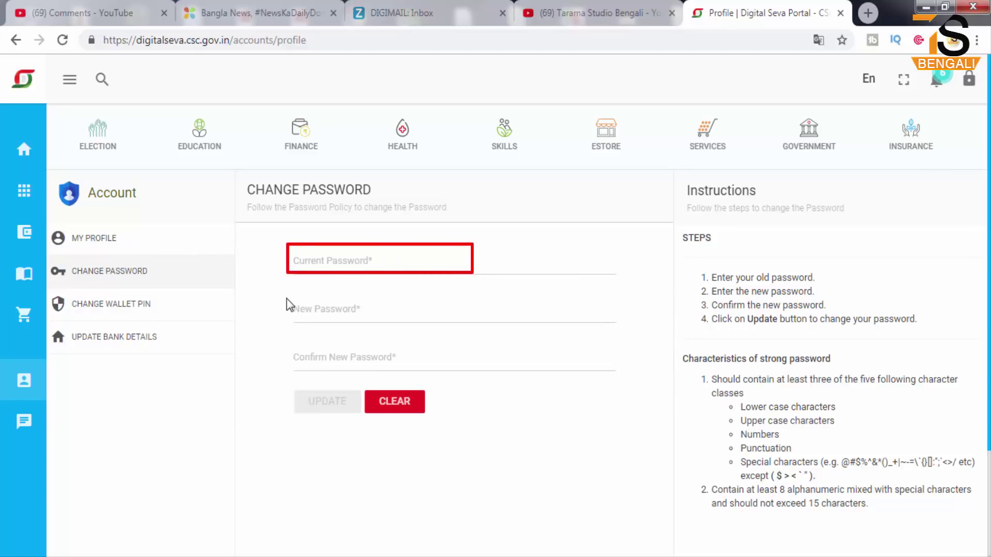
{"action": "left_click_drag", "start_coordinate": [287, 299], "coordinate": [463, 323]}
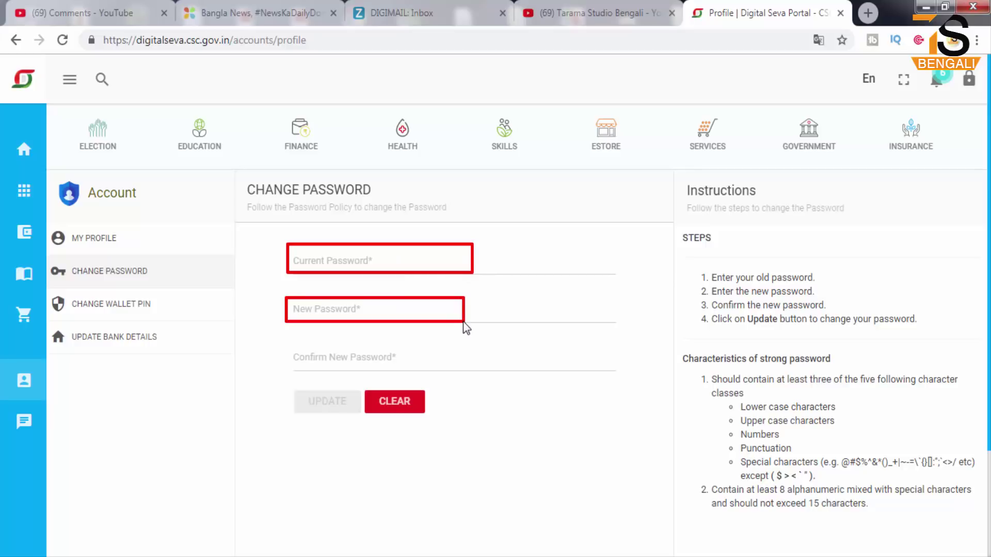
{"action": "mouse_move", "coordinate": [283, 343]}
{"action": "left_mouse_down"}
{"action": "mouse_move", "coordinate": [403, 373]}
{"action": "mouse_move", "coordinate": [464, 371]}
{"action": "left_mouse_up"}
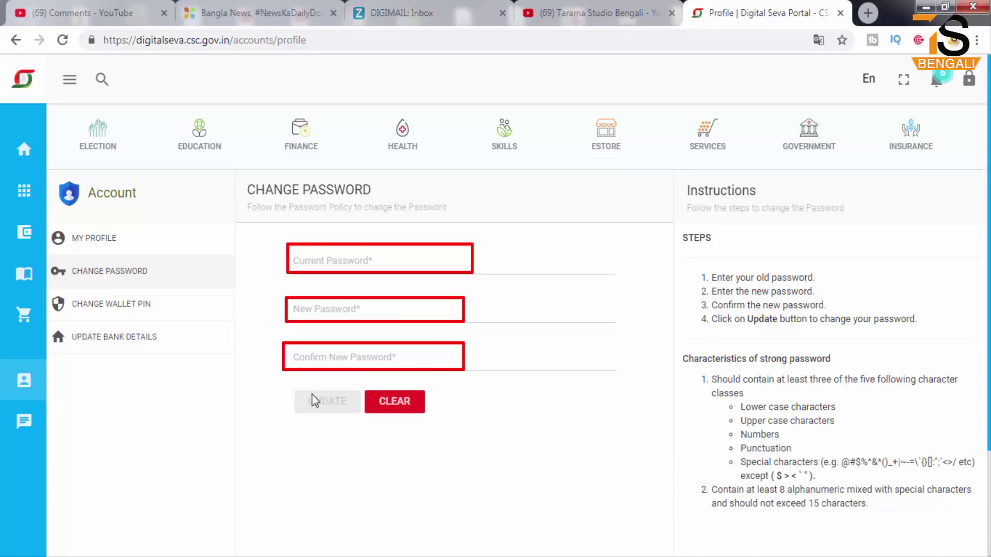
{"action": "left_click_drag", "start_coordinate": [287, 385], "coordinate": [357, 414]}
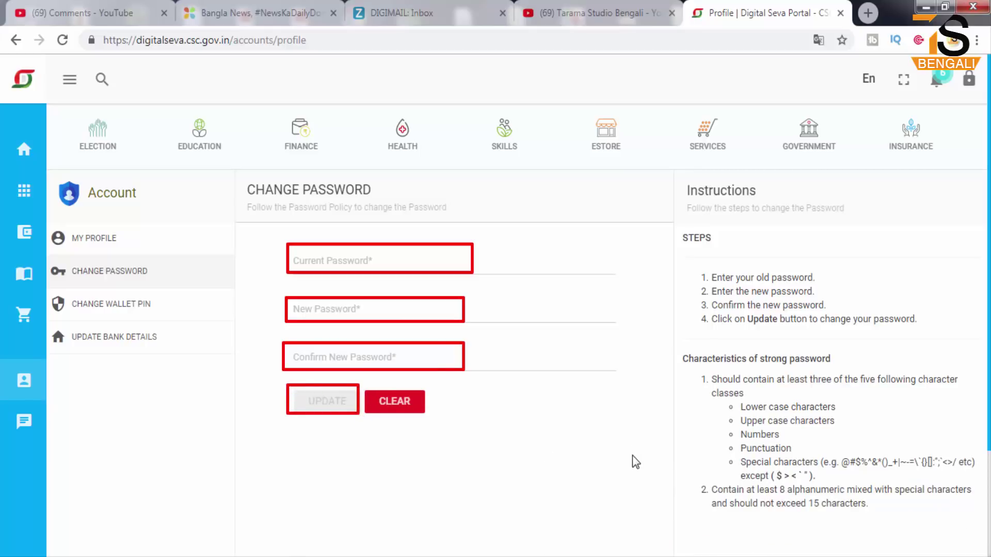
{"action": "mouse_move", "coordinate": [675, 338]}
{"action": "left_mouse_down"}
{"action": "mouse_move", "coordinate": [948, 449]}
{"action": "mouse_move", "coordinate": [975, 493]}
{"action": "mouse_move", "coordinate": [980, 528]}
{"action": "left_mouse_up"}
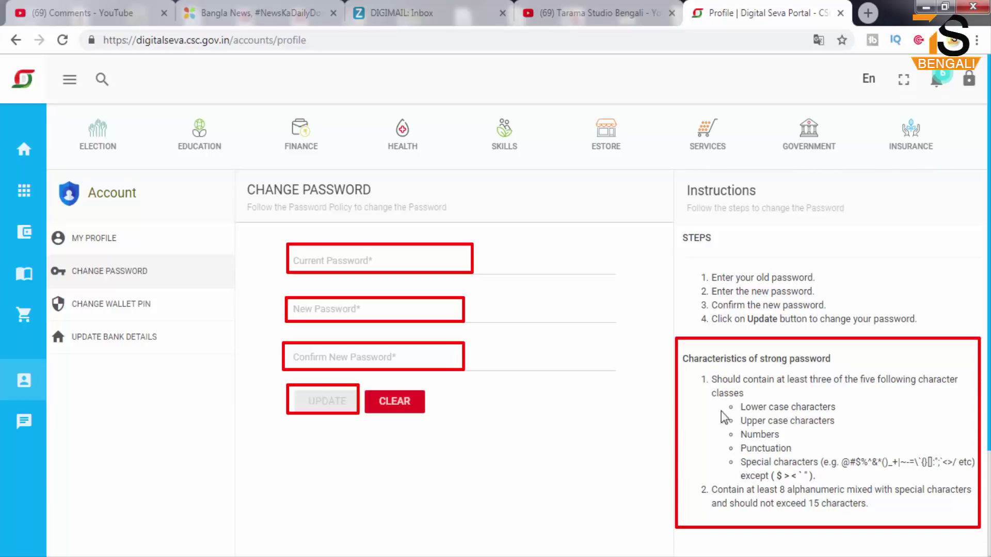
{"action": "mouse_move", "coordinate": [718, 394]}
{"action": "left_mouse_down"}
{"action": "mouse_move", "coordinate": [916, 464]}
{"action": "mouse_move", "coordinate": [972, 503]}
{"action": "mouse_move", "coordinate": [977, 491]}
{"action": "left_mouse_up"}
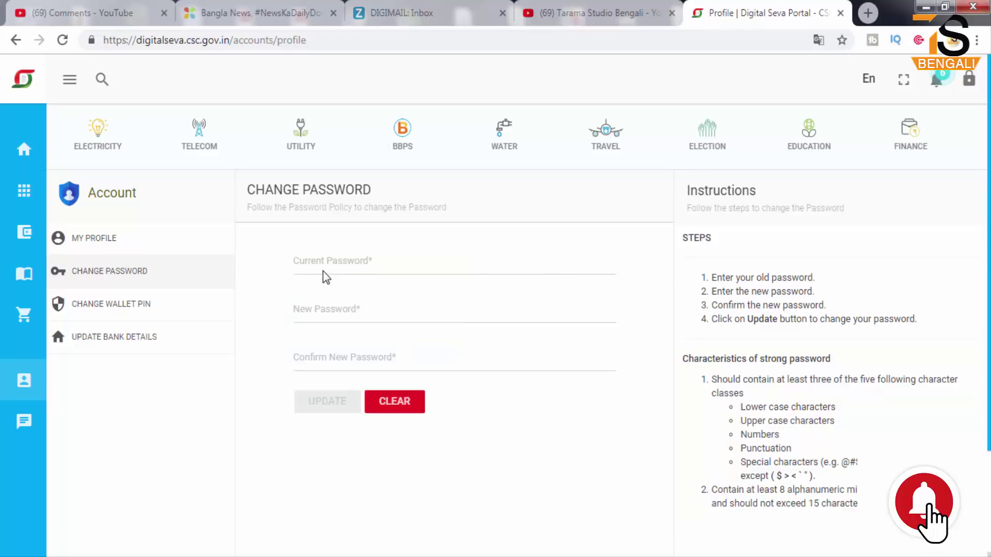
- Enter the current password, a new password and its confirmation, then submit the change
{"action": "left_click", "coordinate": [348, 266]}
{"action": "type", "text": "******"}
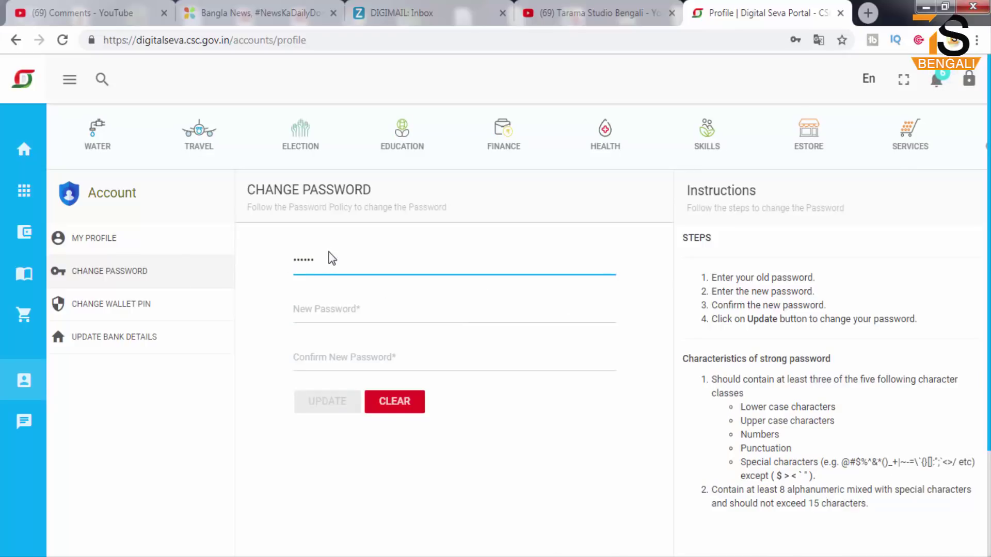
{"action": "left_click", "coordinate": [313, 315]}
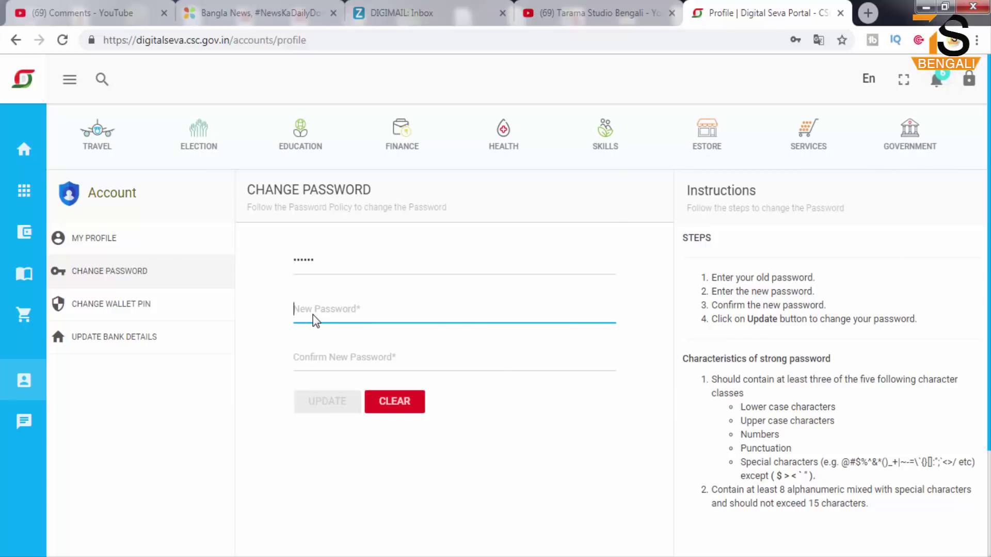
{"action": "type", "text": "1"}
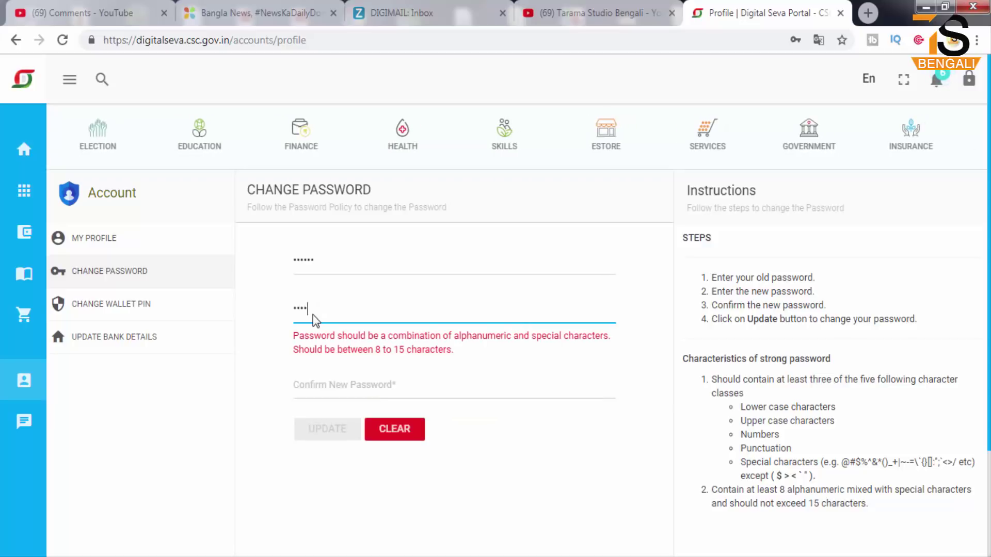
{"action": "type", "text": "5678"}
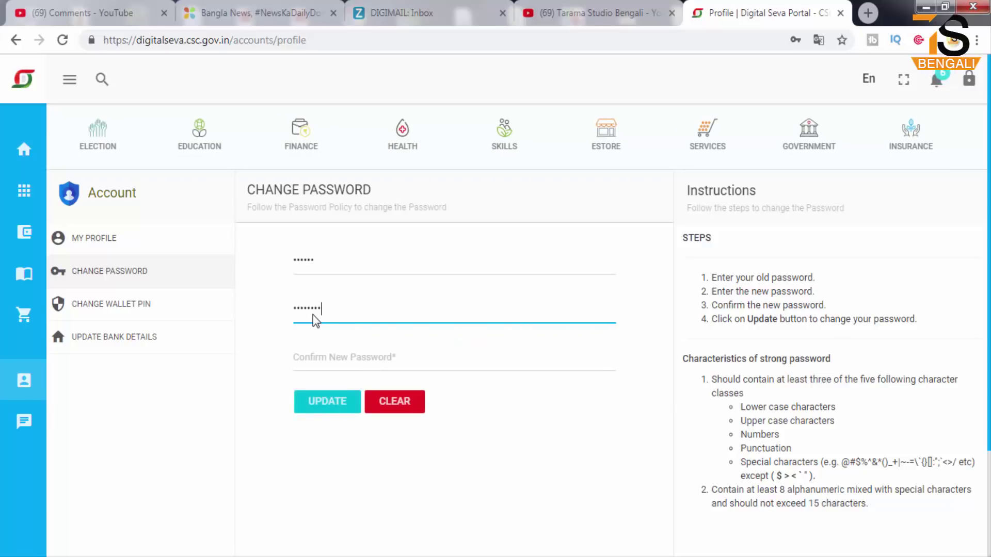
{"action": "left_click", "coordinate": [317, 356]}
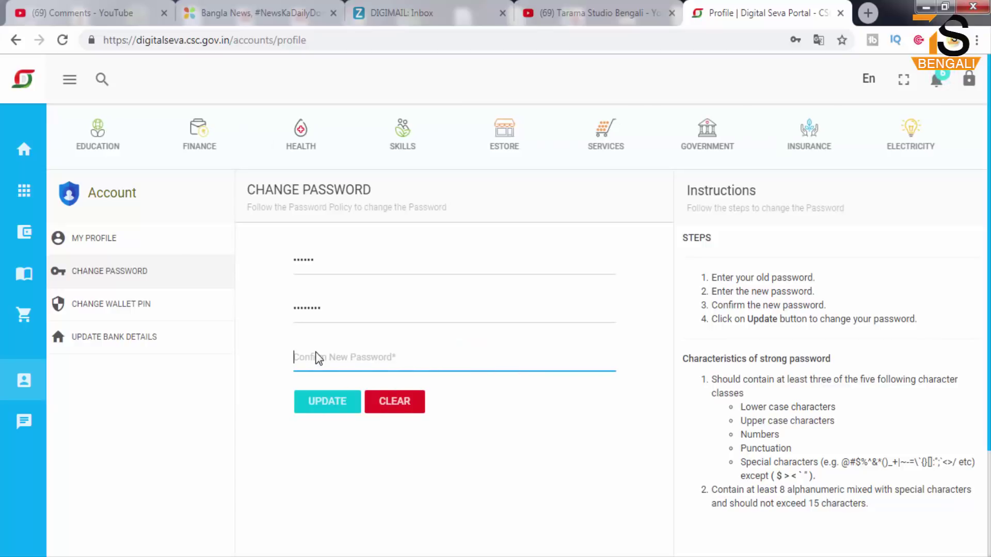
{"action": "type", "text": "123"}
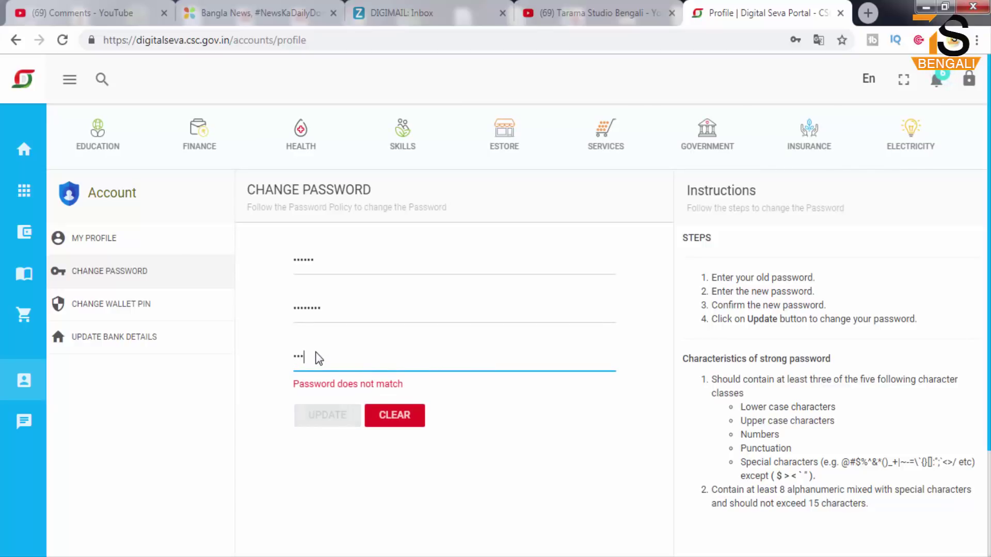
{"action": "type", "text": "4567"}
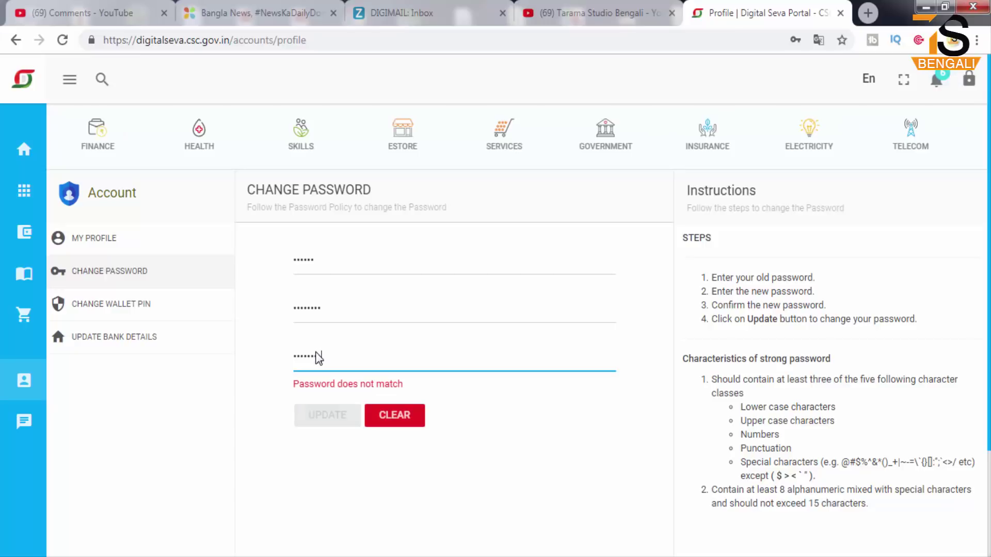
{"action": "type", "text": "8"}
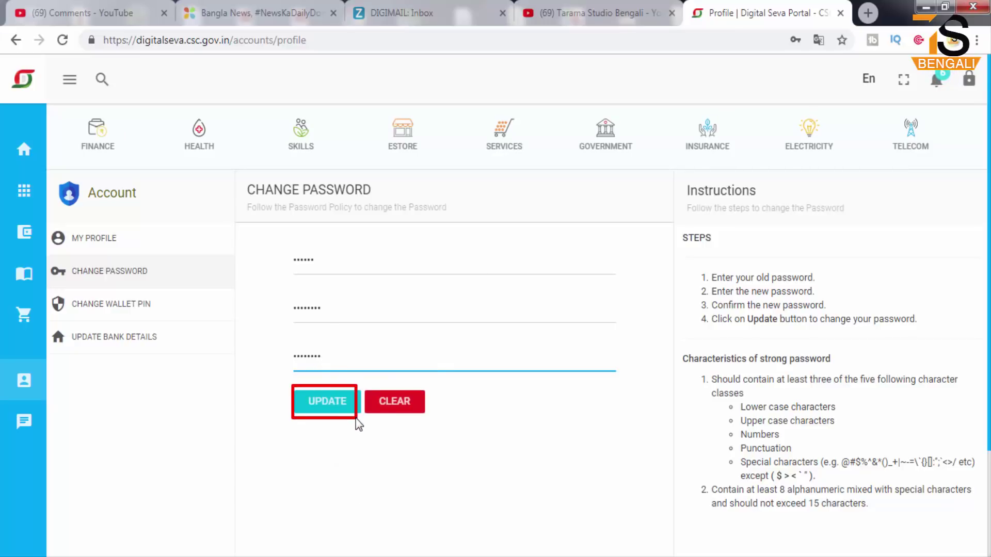
{"action": "left_click", "coordinate": [331, 409]}
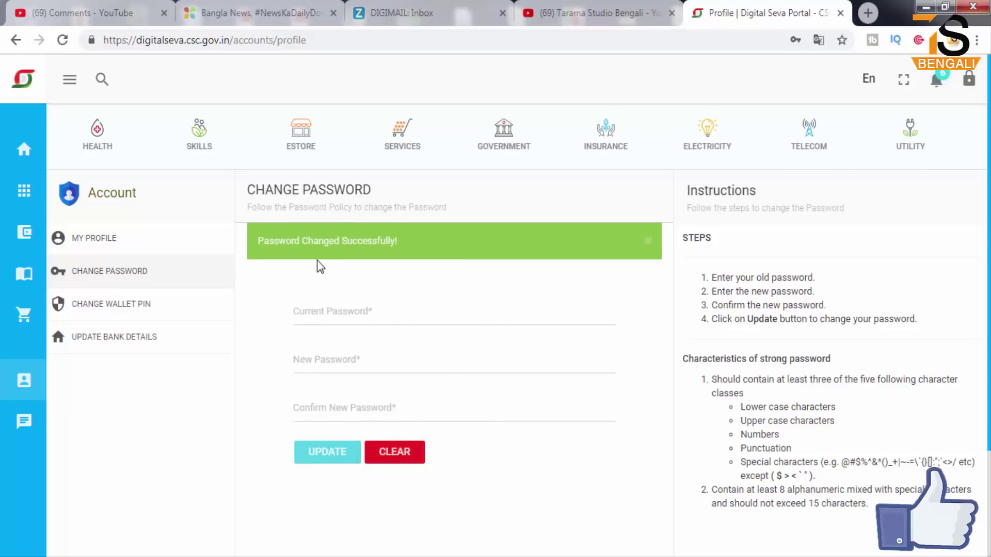
{"action": "mouse_move", "coordinate": [247, 224]}
{"action": "left_mouse_down"}
{"action": "mouse_move", "coordinate": [364, 271]}
{"action": "mouse_move", "coordinate": [431, 267]}
{"action": "left_mouse_up"}
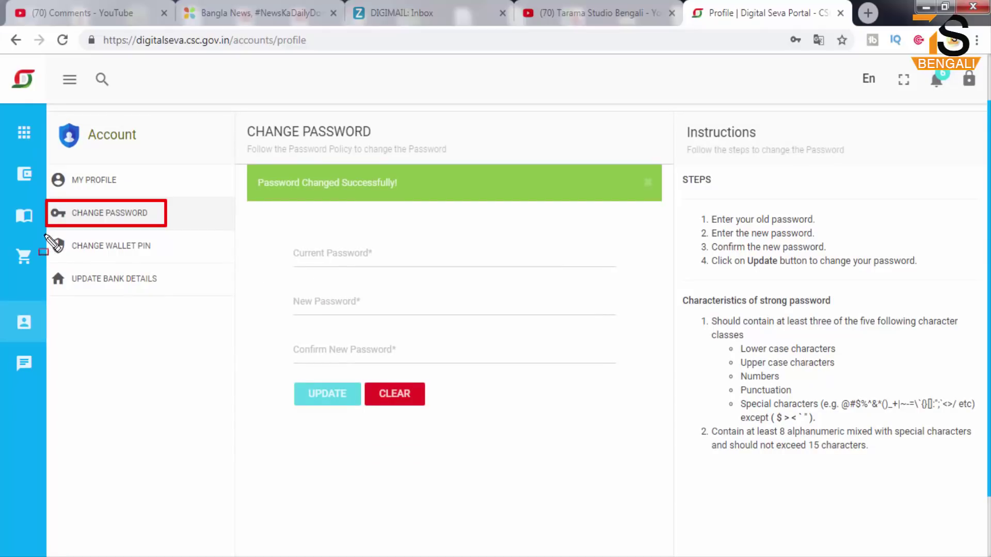
{"action": "mouse_move", "coordinate": [46, 231]}
{"action": "left_mouse_down"}
{"action": "mouse_move", "coordinate": [124, 262]}
{"action": "mouse_move", "coordinate": [165, 264]}
{"action": "left_mouse_up"}
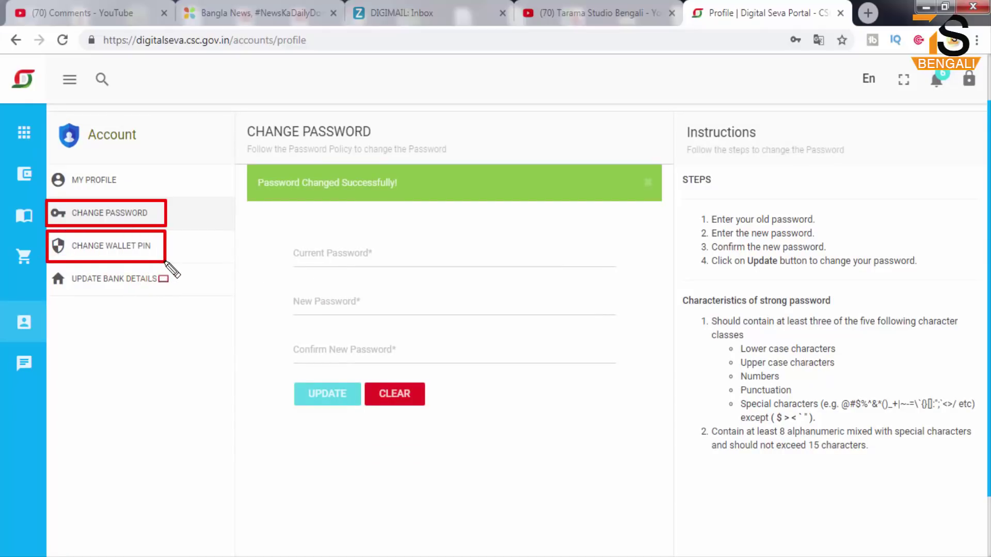
{"action": "key", "text": "Escape"}
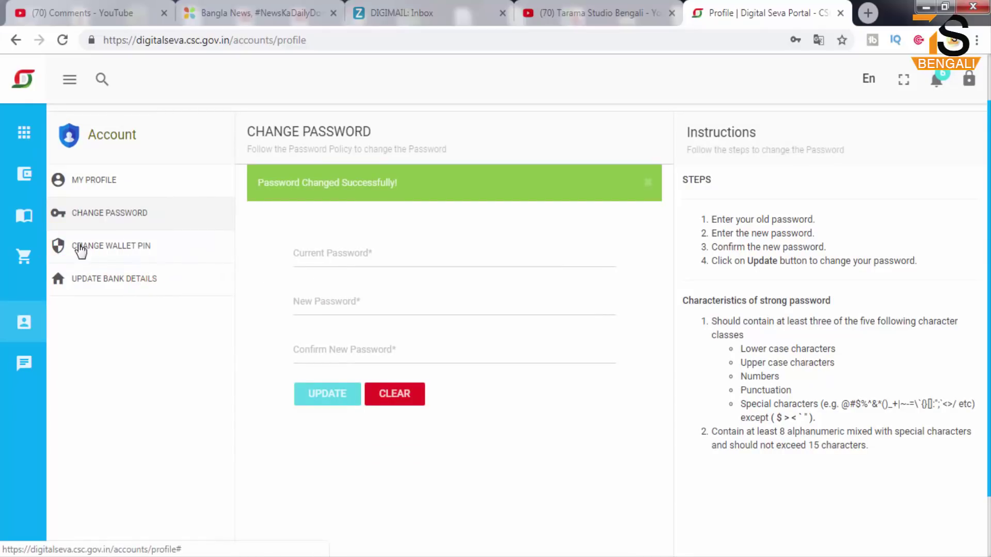
{"action": "mouse_move", "coordinate": [48, 229]}
{"action": "left_mouse_down"}
{"action": "mouse_move", "coordinate": [131, 270]}
{"action": "mouse_move", "coordinate": [165, 264]}
{"action": "left_mouse_up"}
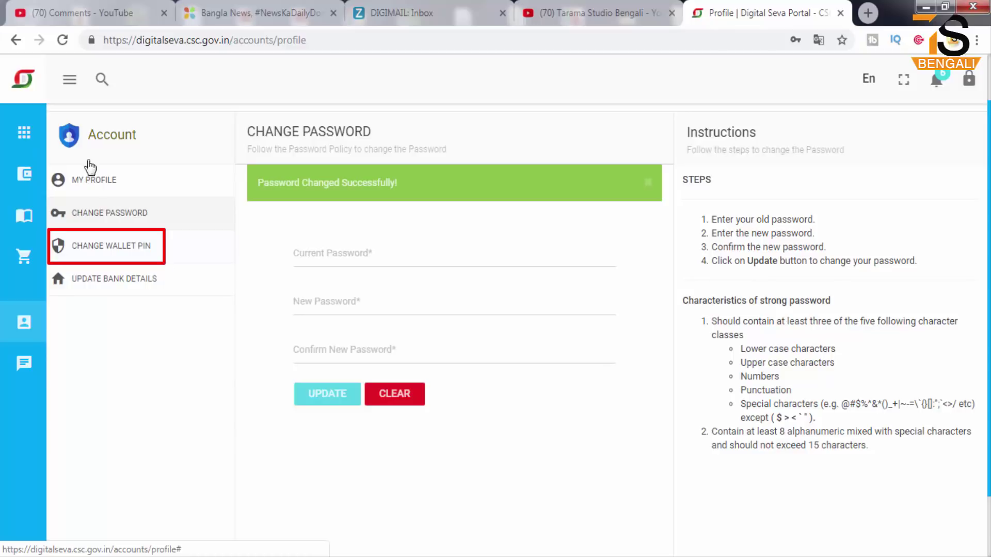
{"action": "mouse_move", "coordinate": [2, 60]}
{"action": "left_mouse_down"}
{"action": "mouse_move", "coordinate": [37, 90]}
{"action": "mouse_move", "coordinate": [774, 504]}
{"action": "left_mouse_up"}
{"action": "left_click_drag", "start_coordinate": [881, 551], "coordinate": [982, 550]}
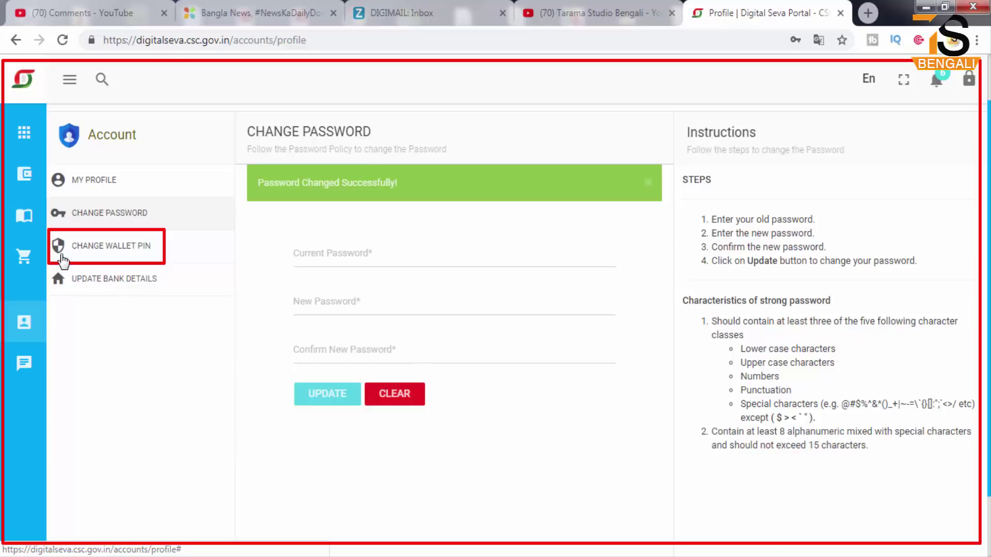
{"action": "mouse_move", "coordinate": [48, 232]}
{"action": "left_mouse_down"}
{"action": "mouse_move", "coordinate": [71, 255]}
{"action": "mouse_move", "coordinate": [163, 263]}
{"action": "left_mouse_up"}
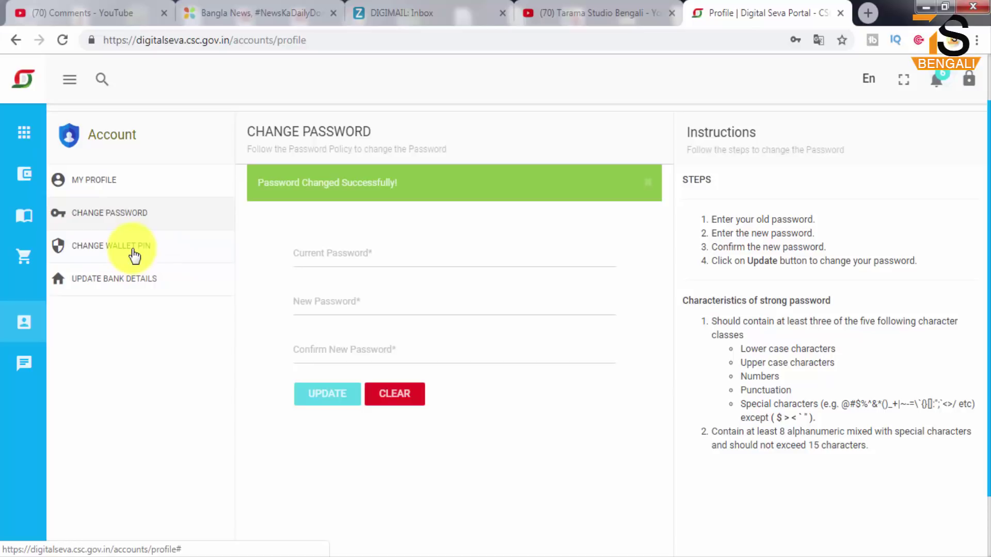
- On Change Wallet PIN, answer No to knowing the current PIN and send the OTP to Mobile
{"action": "left_click", "coordinate": [96, 245]}
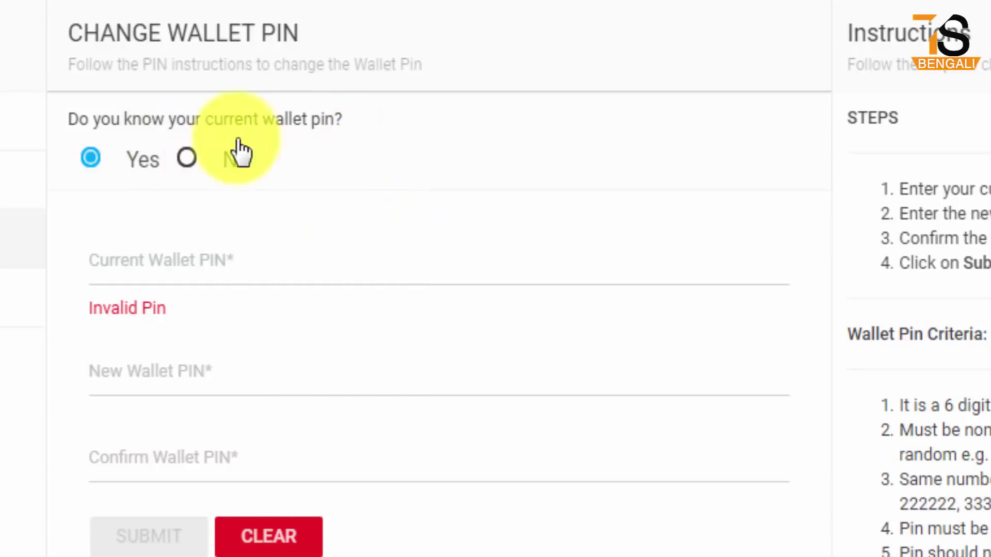
{"action": "left_click", "coordinate": [188, 160]}
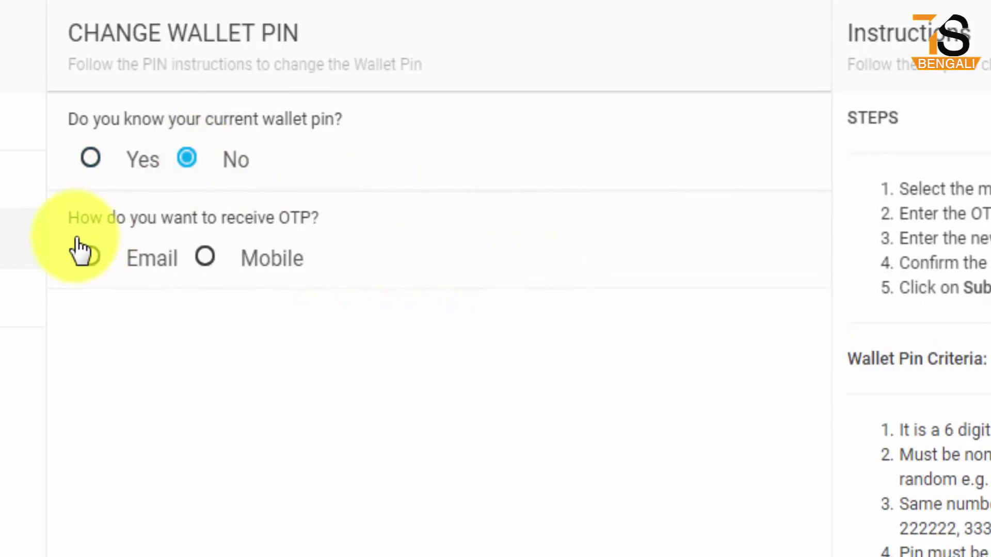
{"action": "left_click_drag", "start_coordinate": [61, 204], "coordinate": [332, 238]}
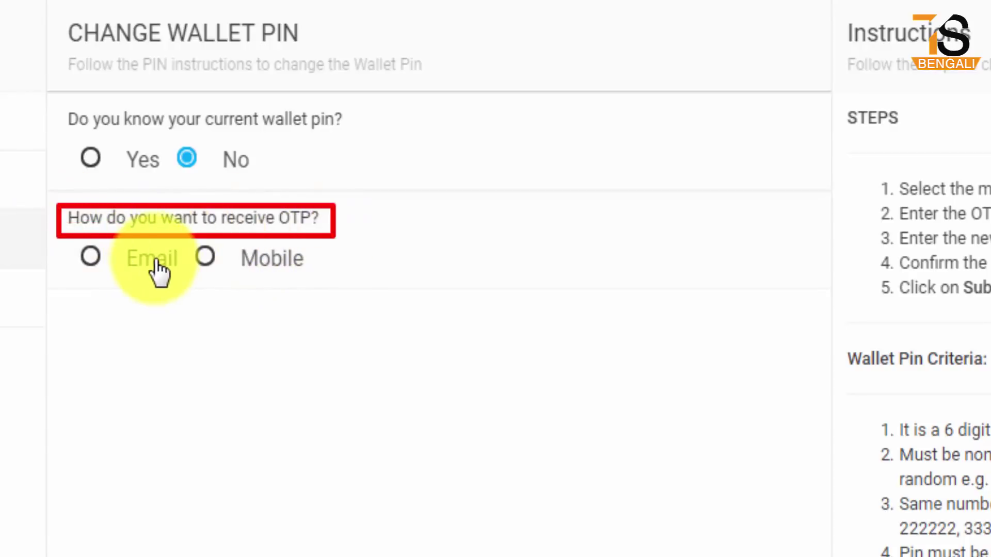
{"action": "left_click_drag", "start_coordinate": [182, 239], "coordinate": [227, 273]}
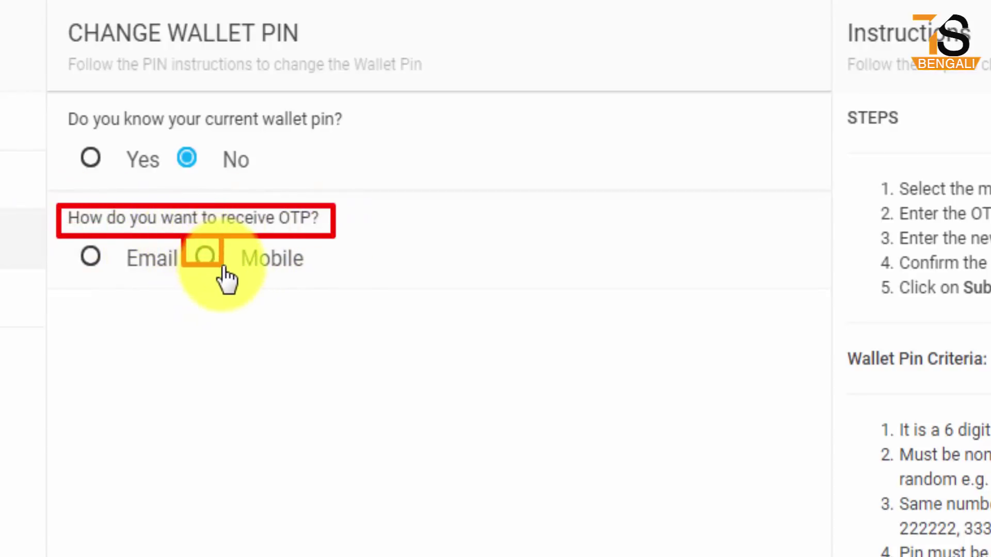
{"action": "left_click_drag", "start_coordinate": [67, 240], "coordinate": [113, 275]}
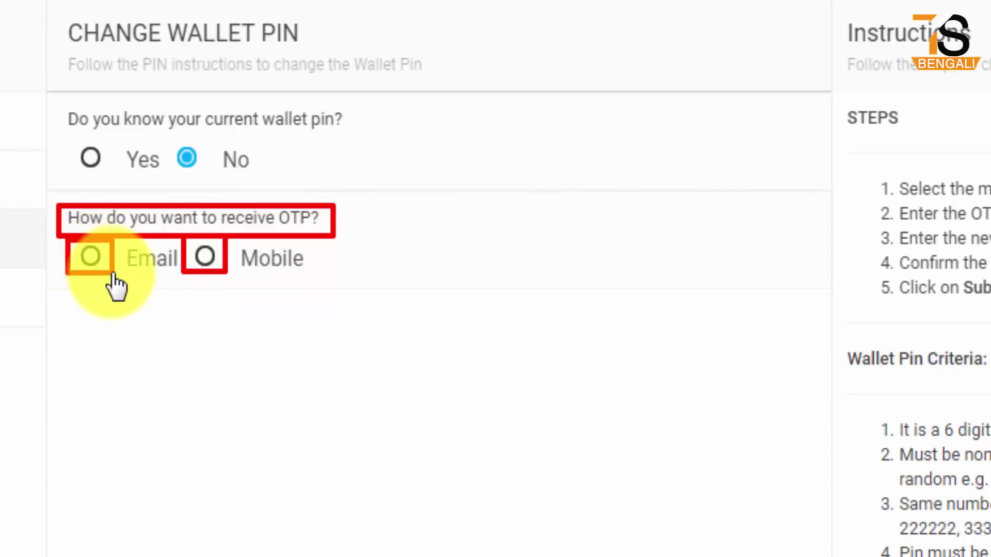
{"action": "left_click", "coordinate": [204, 258]}
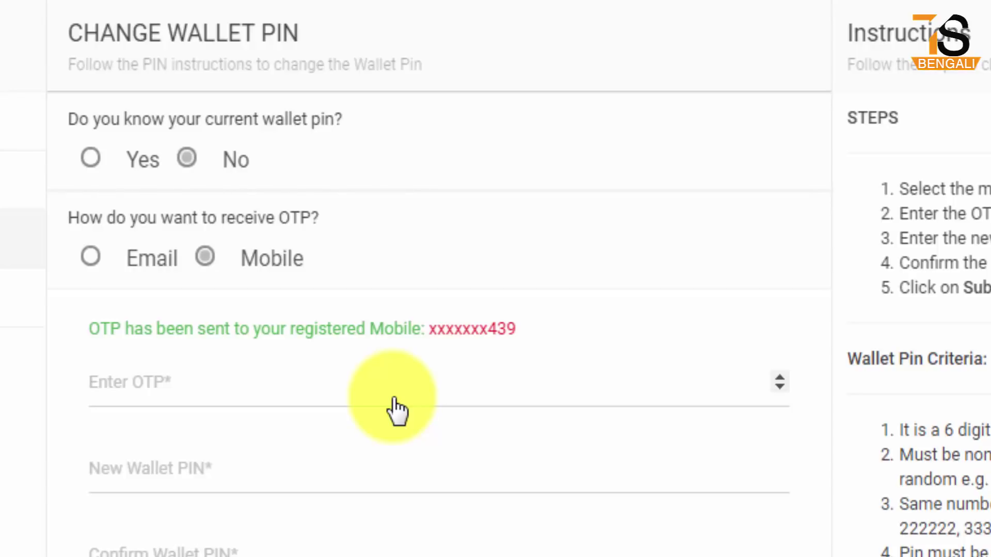
- Enter the OTP received on the mobile and review the Wallet Pin Criteria
{"action": "left_click", "coordinate": [117, 387]}
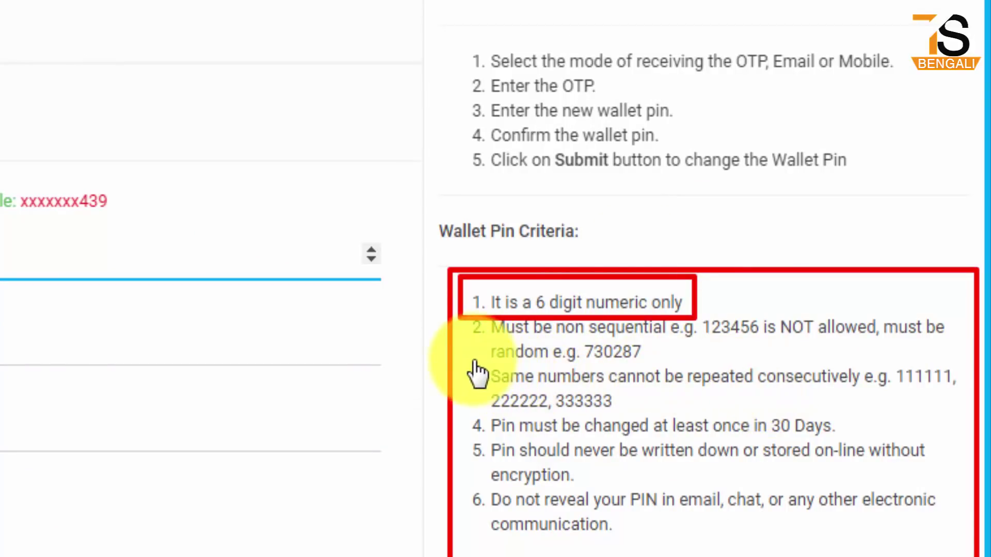
{"action": "mouse_move", "coordinate": [463, 358]}
{"action": "left_mouse_down"}
{"action": "mouse_move", "coordinate": [711, 413]}
{"action": "mouse_move", "coordinate": [908, 426]}
{"action": "mouse_move", "coordinate": [969, 416]}
{"action": "left_mouse_up"}
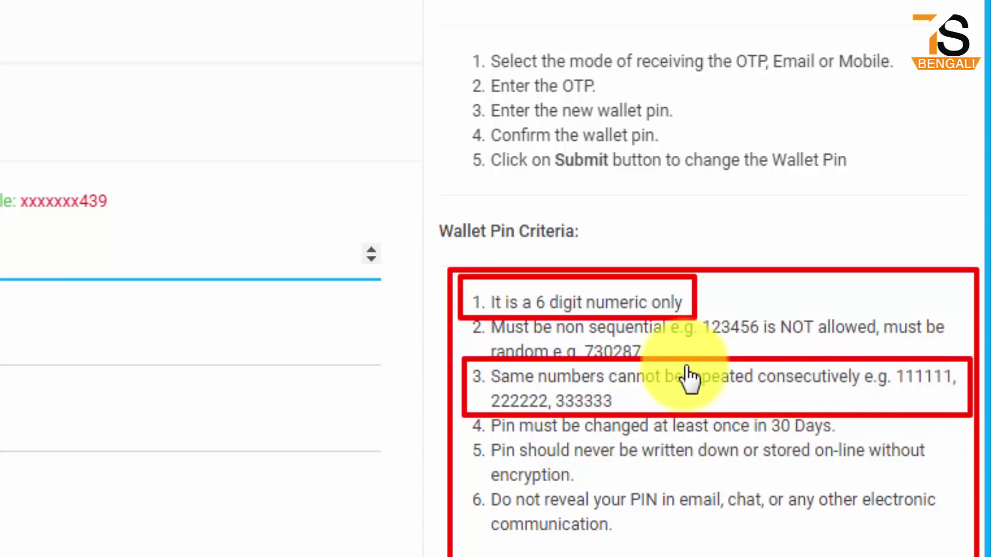
{"action": "key", "text": "Escape"}
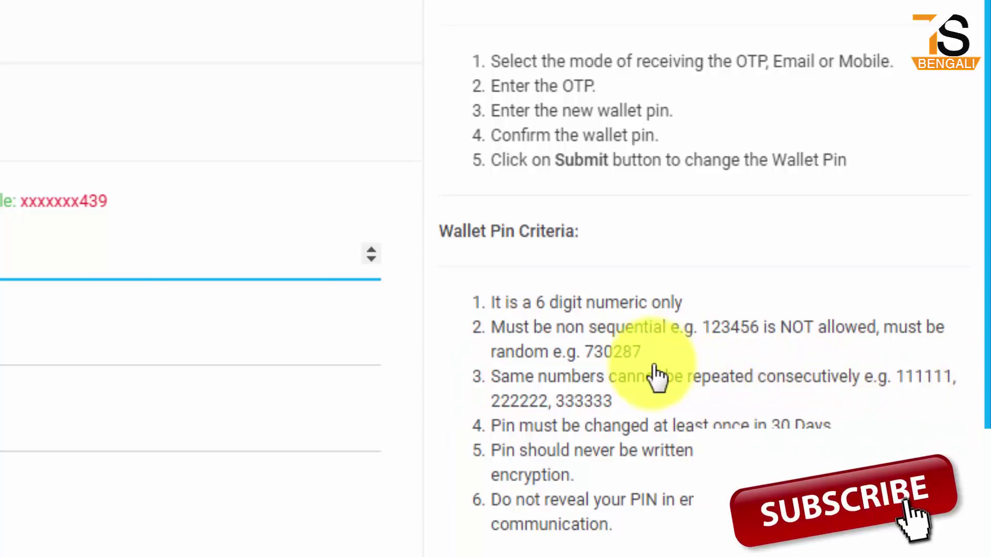
{"action": "mouse_move", "coordinate": [569, 326]}
{"action": "left_mouse_down"}
{"action": "mouse_move", "coordinate": [615, 360]}
{"action": "mouse_move", "coordinate": [653, 364]}
{"action": "left_mouse_up"}
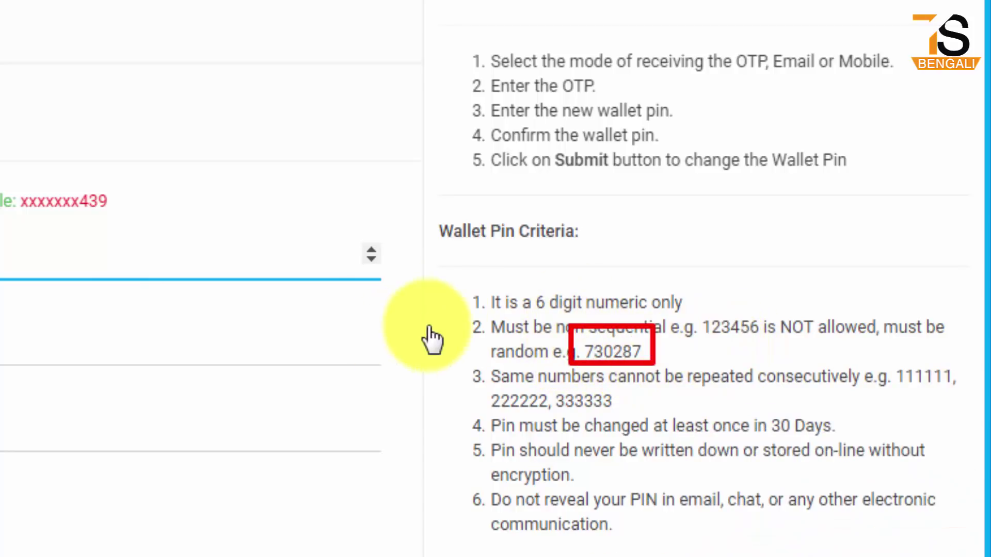
{"action": "key", "text": "Escape"}
{"action": "left_click", "coordinate": [5, 340]}
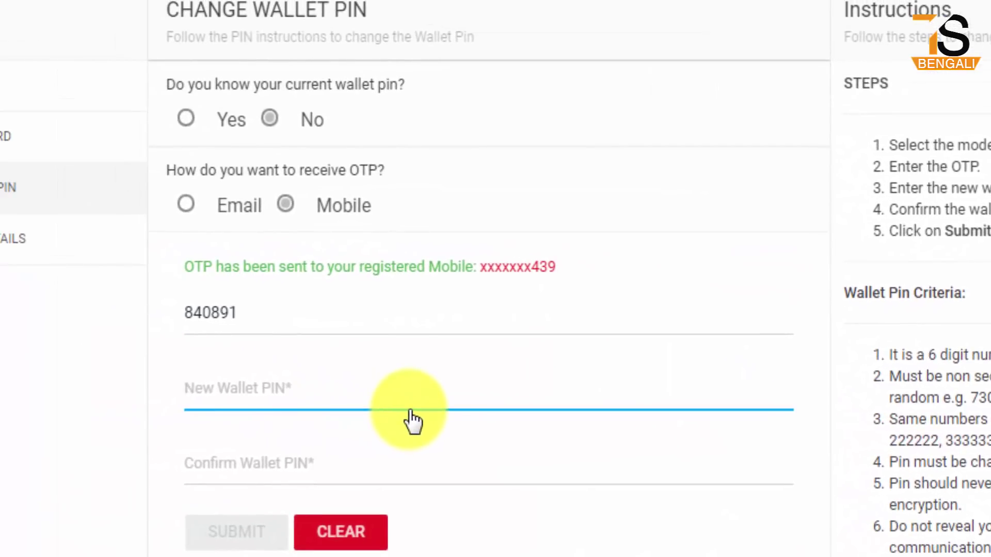
- Enter a new wallet PIN in New Wallet PIN and Confirm Wallet PIN, then submit
{"action": "type", "text": "1"}
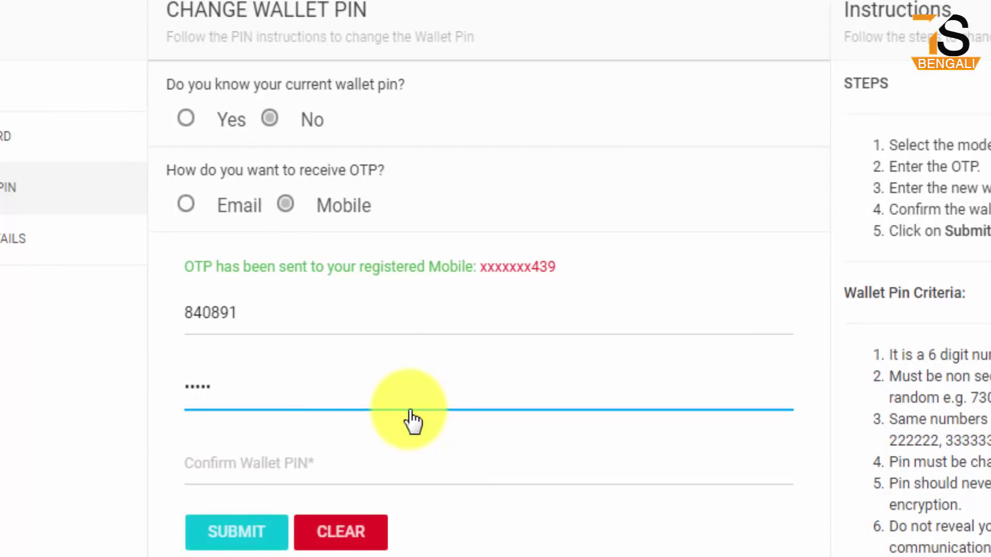
{"action": "left_click", "coordinate": [262, 462]}
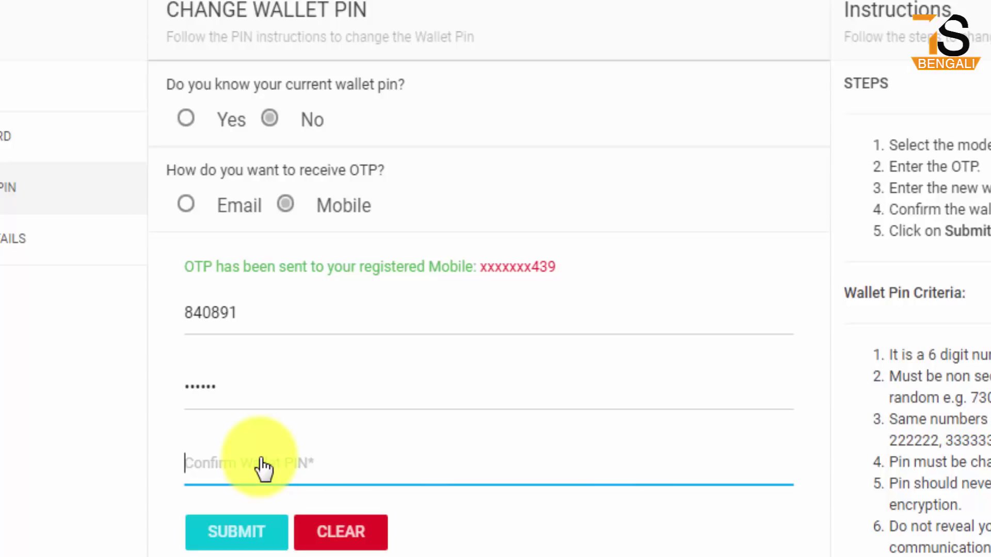
{"action": "type", "text": "1"}
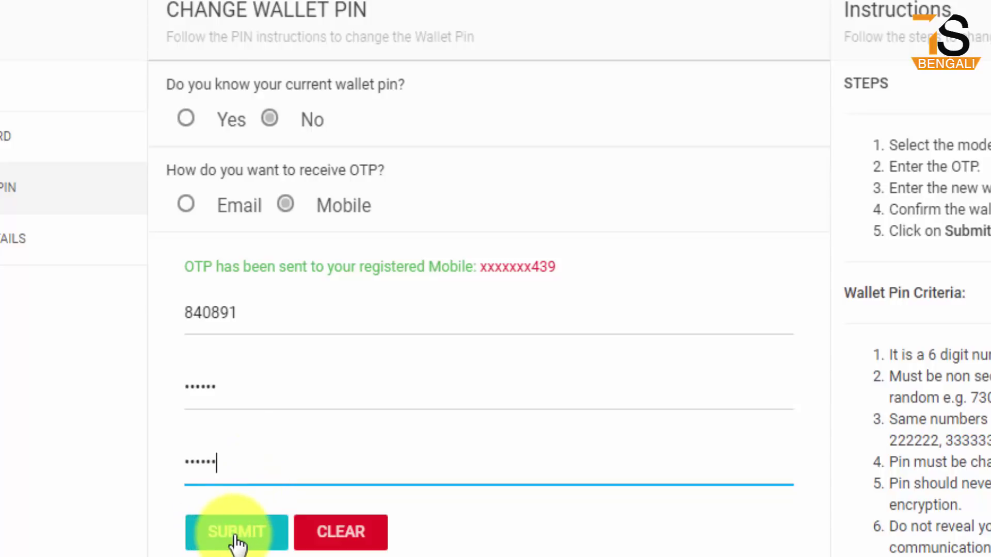
{"action": "left_click", "coordinate": [236, 537]}
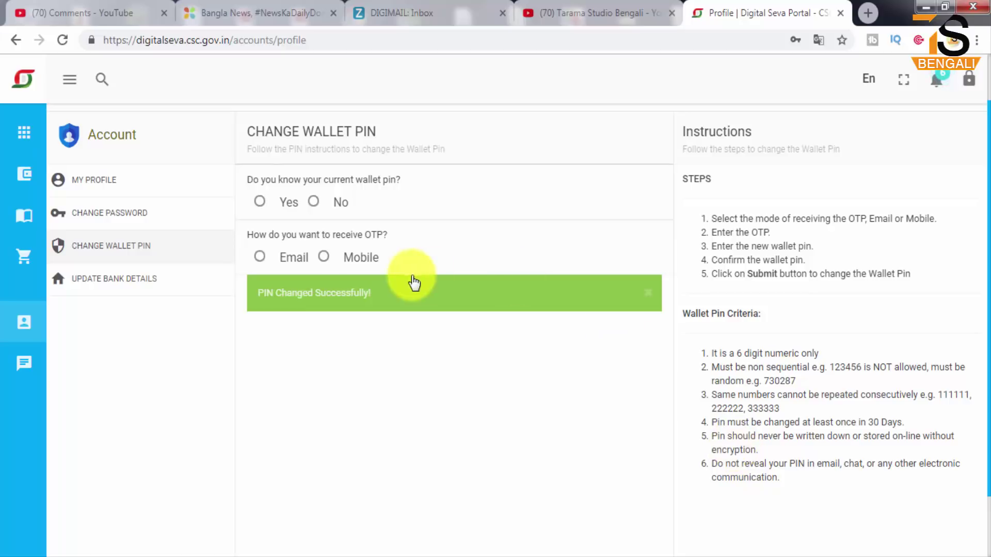
- Go back from the account pages to the dashboard through the sidebar Services flyout
{"action": "mouse_move", "coordinate": [23, 131]}
{"action": "left_click", "coordinate": [71, 143]}
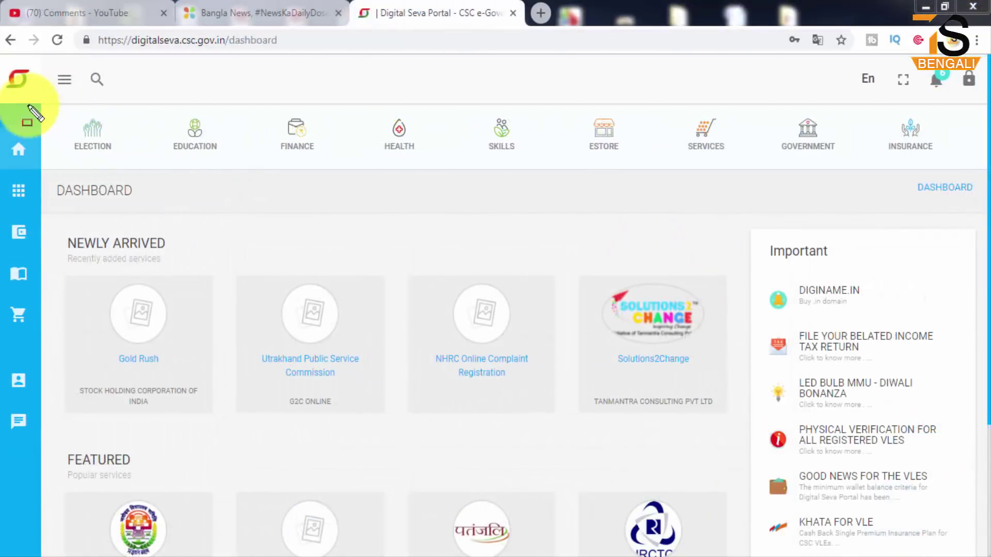
{"action": "mouse_move", "coordinate": [3, 58]}
{"action": "left_mouse_down"}
{"action": "mouse_move", "coordinate": [298, 232]}
{"action": "mouse_move", "coordinate": [880, 467]}
{"action": "mouse_move", "coordinate": [955, 527]}
{"action": "mouse_move", "coordinate": [965, 547]}
{"action": "mouse_move", "coordinate": [985, 552]}
{"action": "left_mouse_up"}
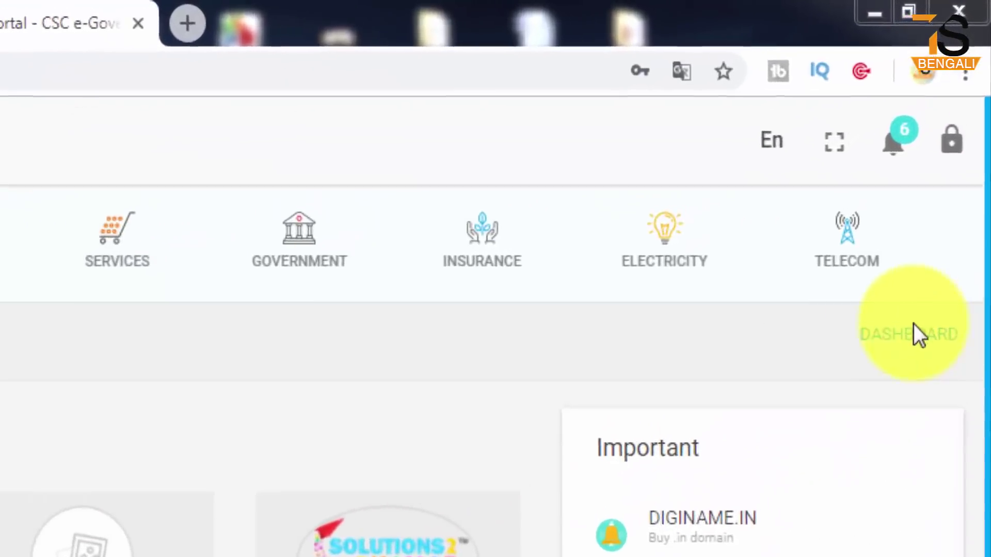
{"action": "left_click_drag", "start_coordinate": [912, 134], "coordinate": [973, 216]}
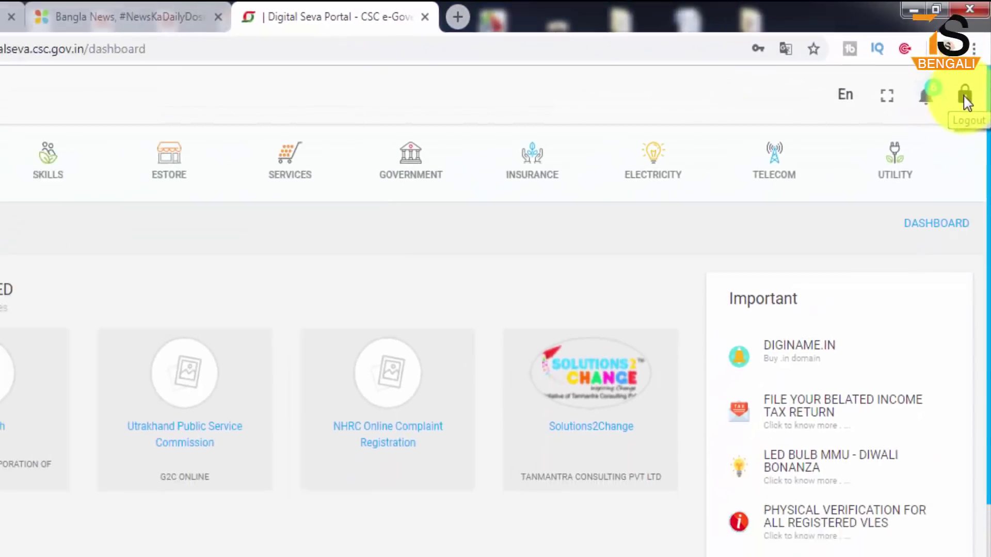
- Log out with the lock icon and open the Digital Seva Connect sign-in page
{"action": "left_click", "coordinate": [957, 120]}
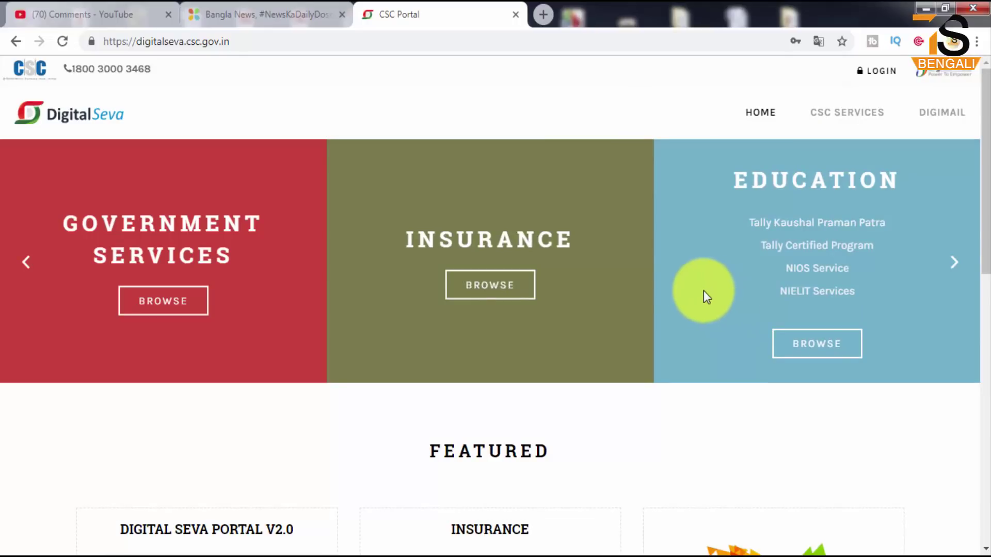
{"action": "left_click", "coordinate": [882, 71]}
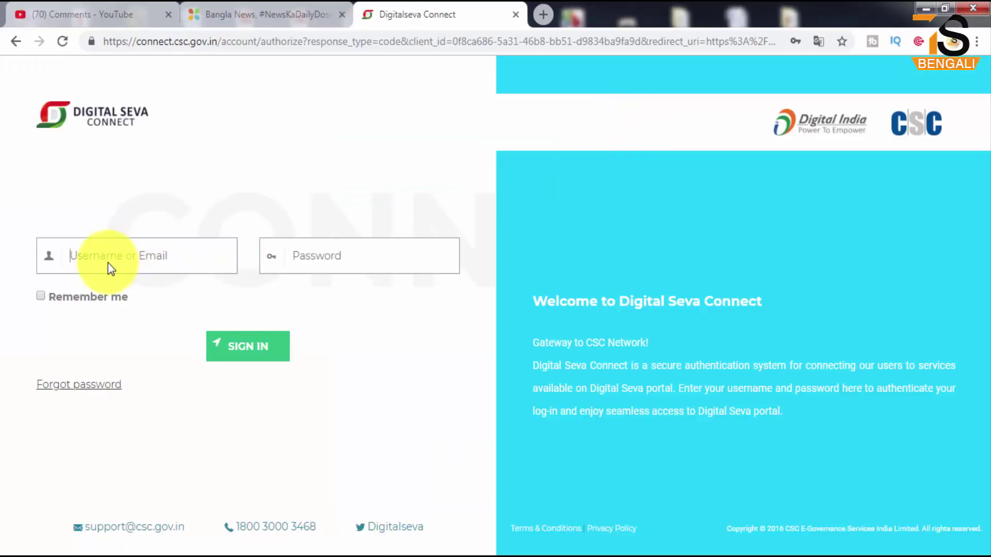
{"action": "left_click", "coordinate": [107, 262]}
{"action": "left_click", "coordinate": [324, 261]}
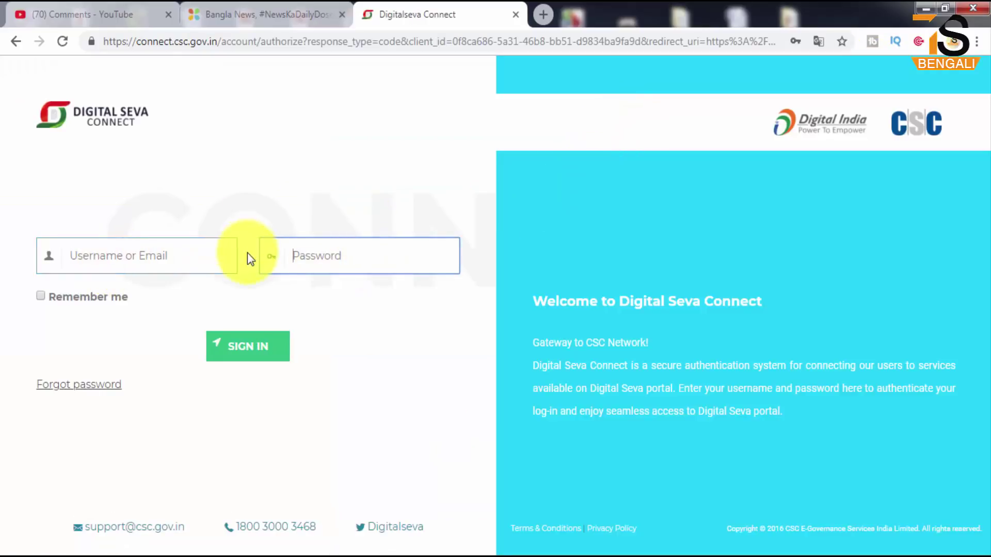